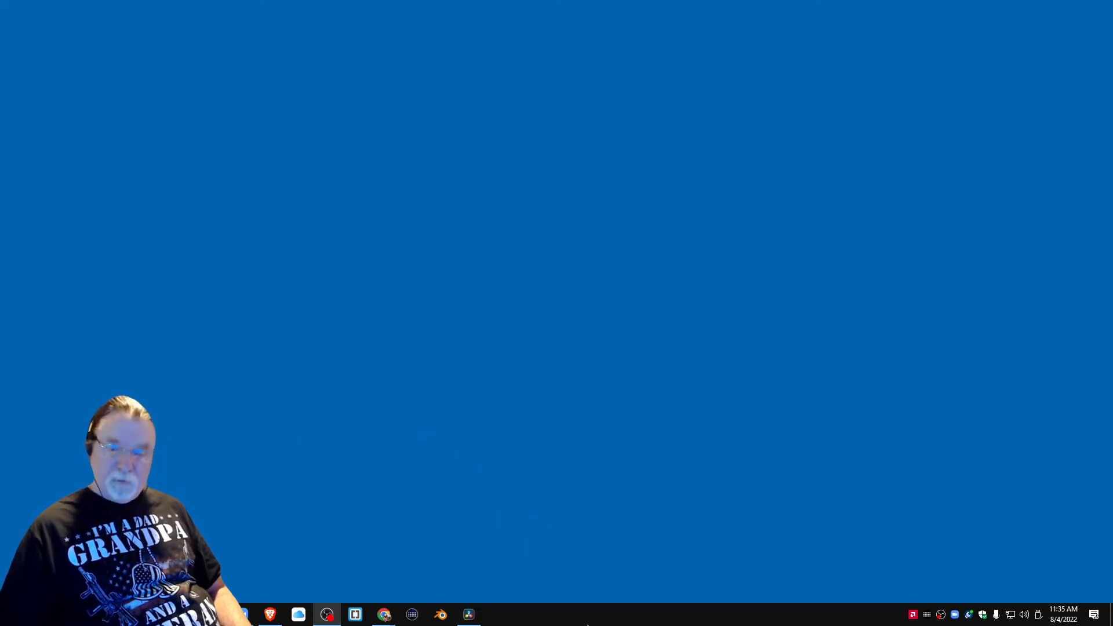
# Switch to DaVinci Resolve and compare the online and offline copies of the same photo in the media pool
pyautogui.click(470, 617)
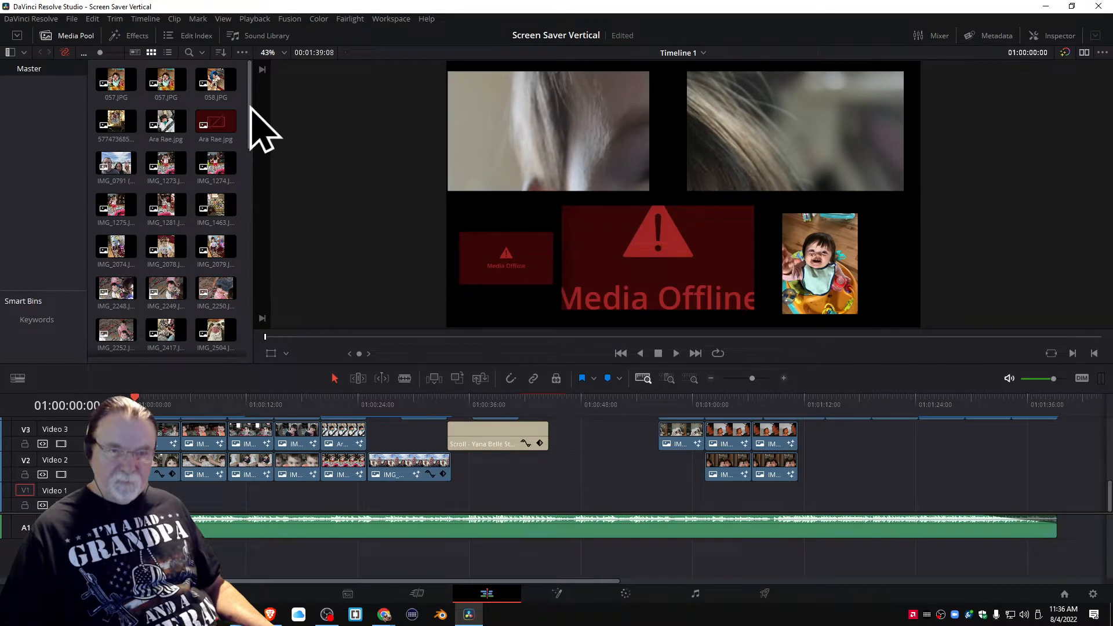
pyautogui.moveTo(251, 106); pyautogui.dragTo(254, 75)
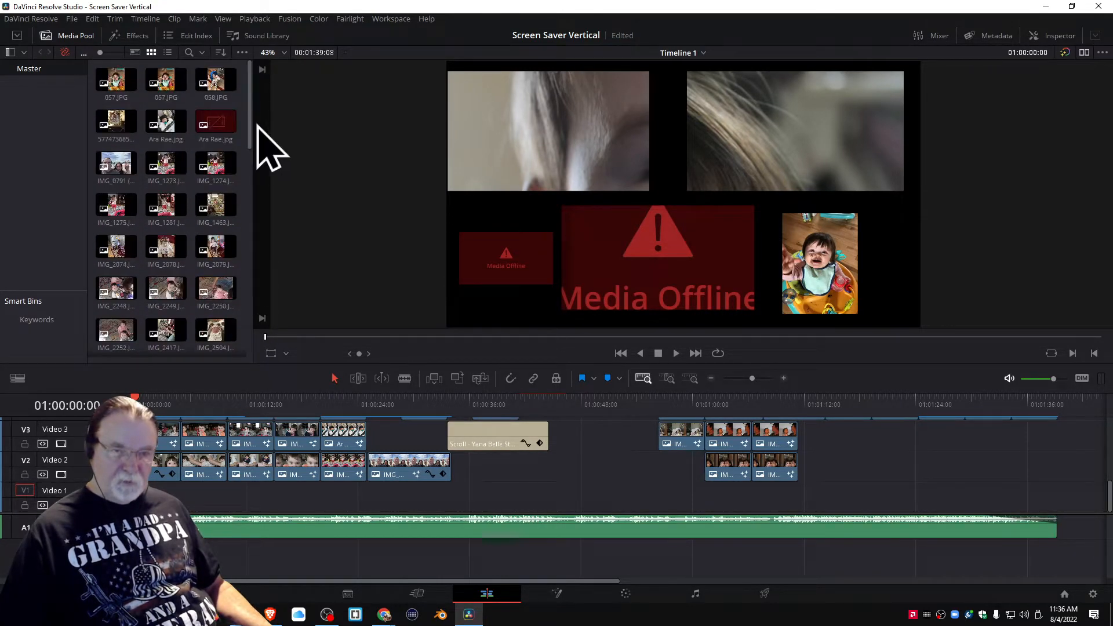
pyautogui.click(217, 132)
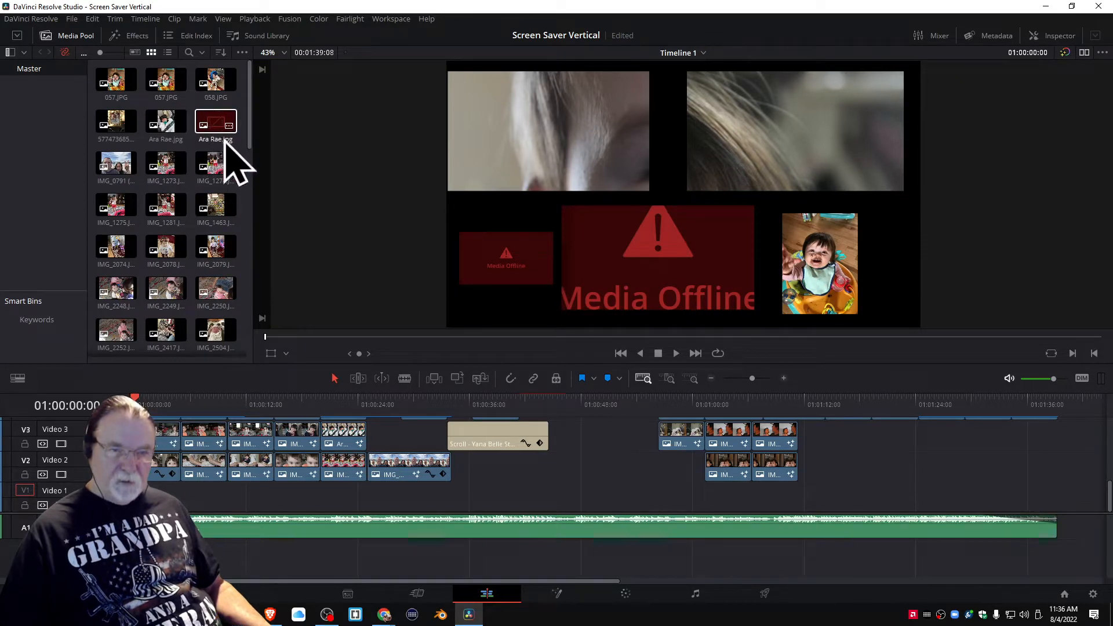
pyautogui.click(164, 139)
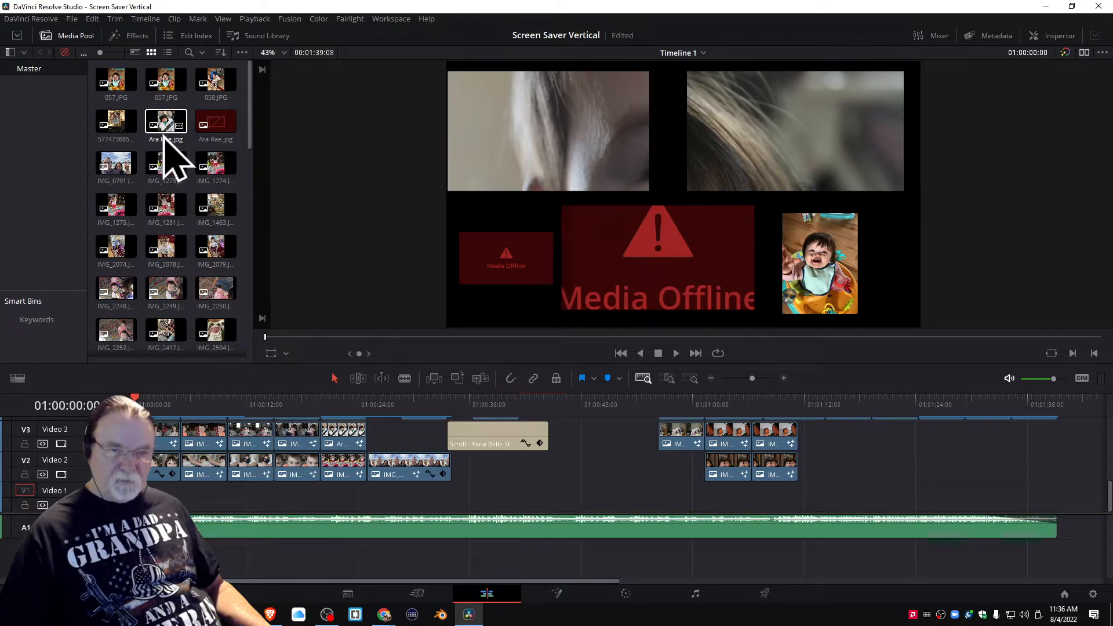
pyautogui.click(218, 130)
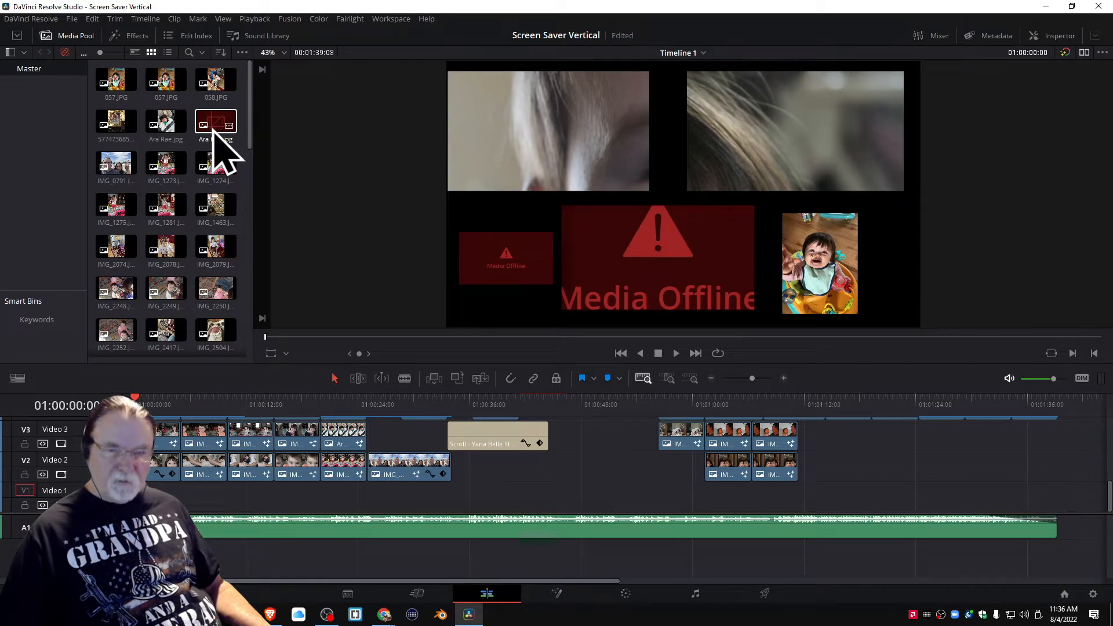
pyautogui.click(176, 130)
pyautogui.click(232, 131)
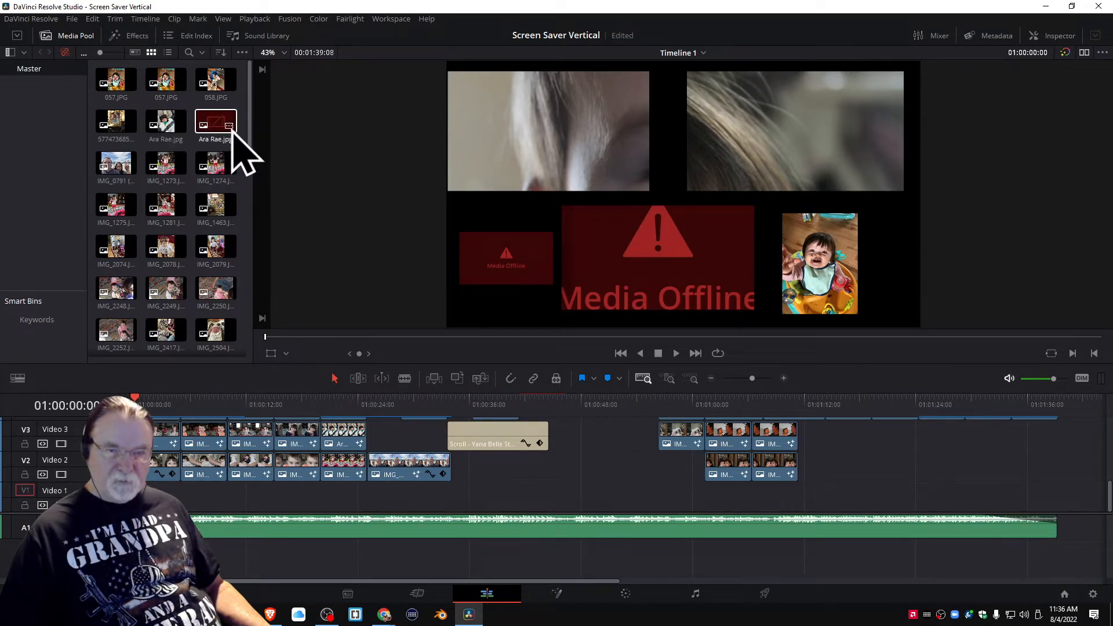
pyautogui.click(177, 131)
pyautogui.click(198, 128)
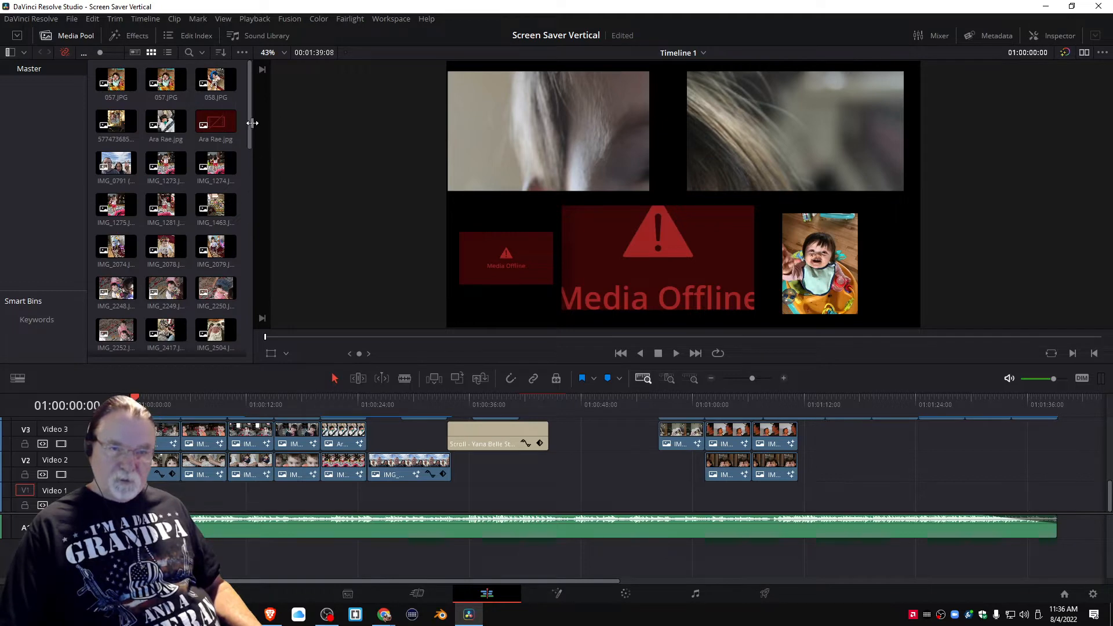
pyautogui.moveTo(251, 124)
pyautogui.mouseDown()
pyautogui.moveTo(263, 224)
pyautogui.moveTo(252, 352)
pyautogui.moveTo(261, 323)
pyautogui.moveTo(248, 112)
pyautogui.mouseUp()
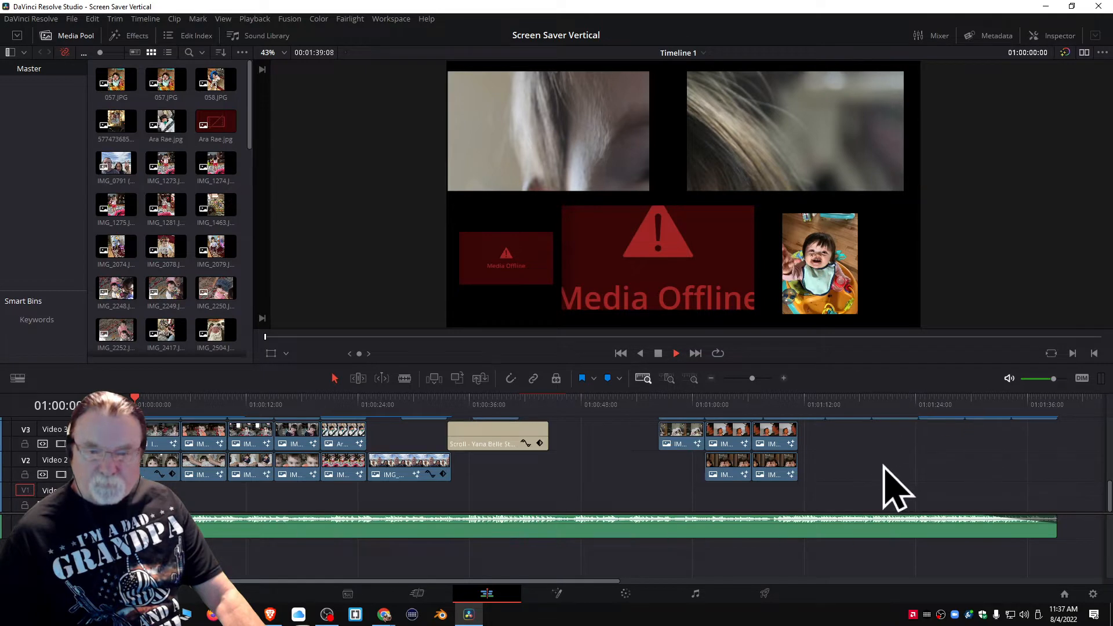
# Play Timeline 1 through to its end and return the playhead to the start
pyautogui.press('space')
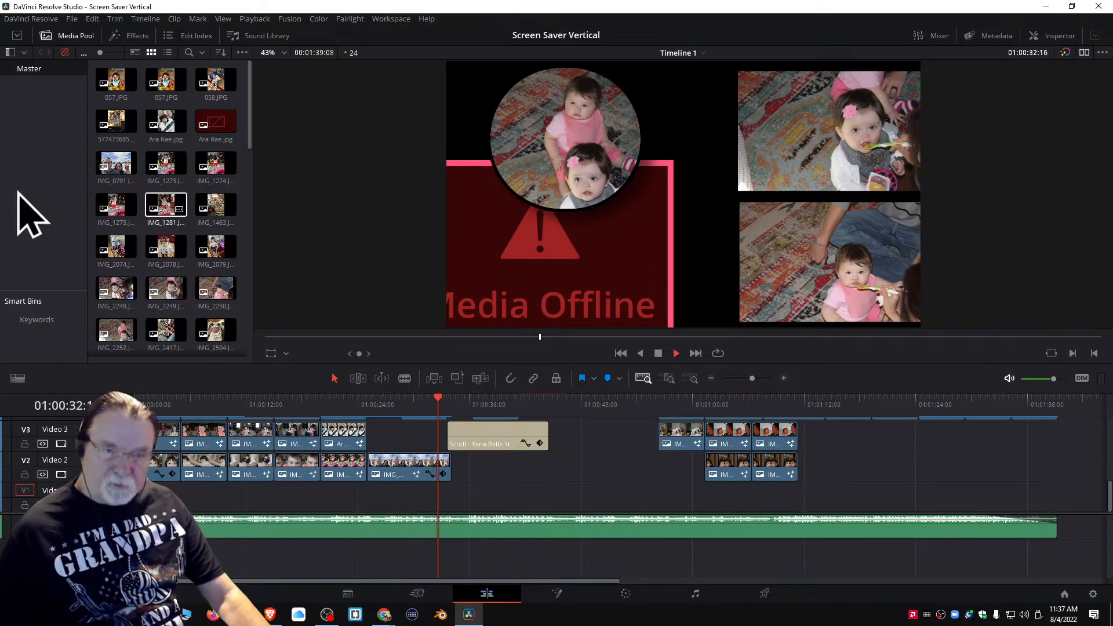
pyautogui.click(116, 168)
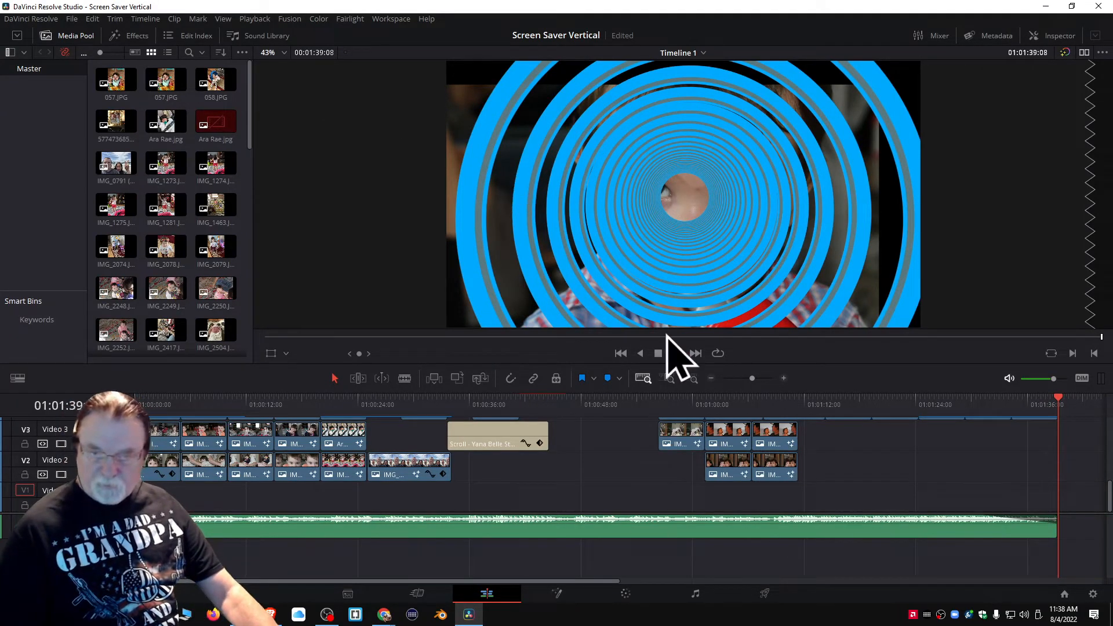
pyautogui.moveTo(1059, 398); pyautogui.dragTo(110, 394)
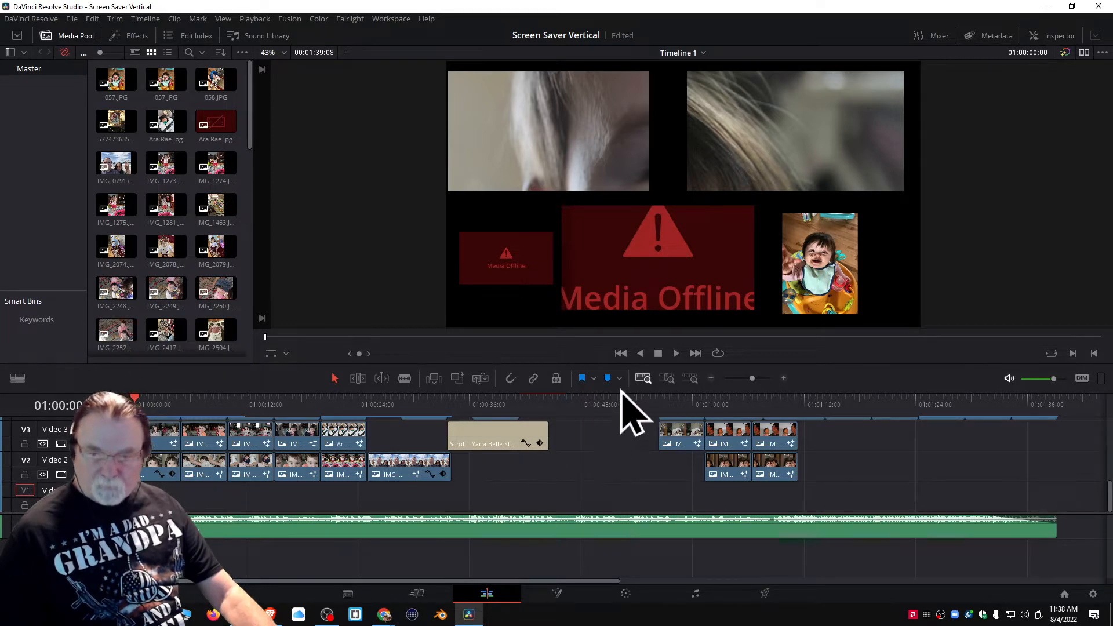
# Slide the offline clip at 01:00:25:12 on Video 2 to about 01:00:36 and place IMG_0791 from the media pool at 01:00:25:12
pyautogui.moveTo(739, 365); pyautogui.dragTo(740, 281)
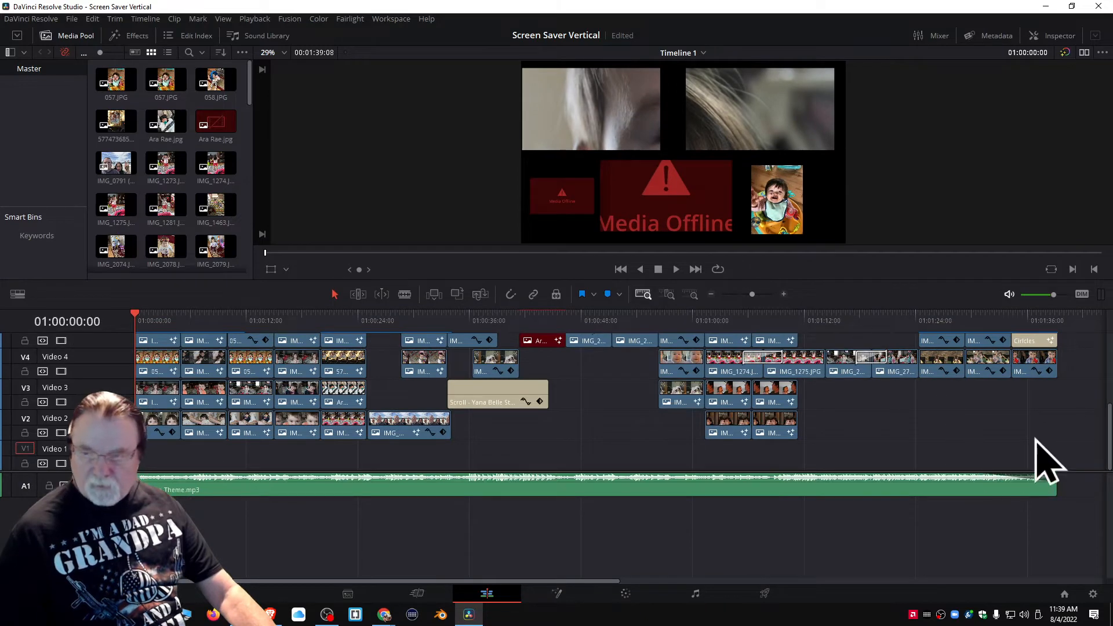
pyautogui.scroll(5, 1105, 406)
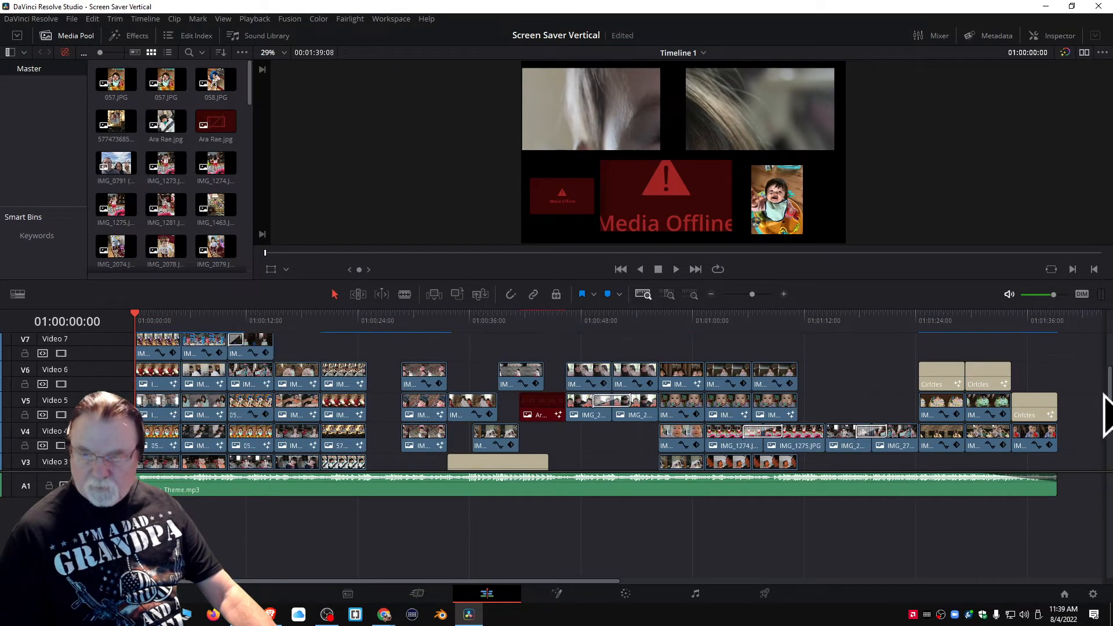
pyautogui.scroll(-3, 1097, 406)
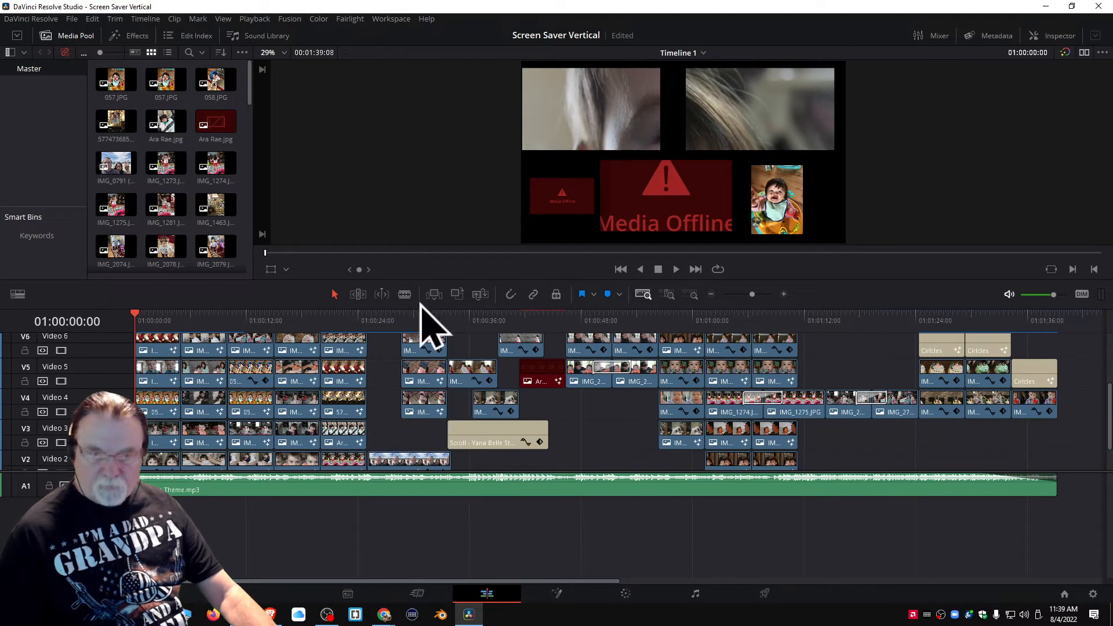
pyautogui.moveTo(135, 316); pyautogui.dragTo(373, 343)
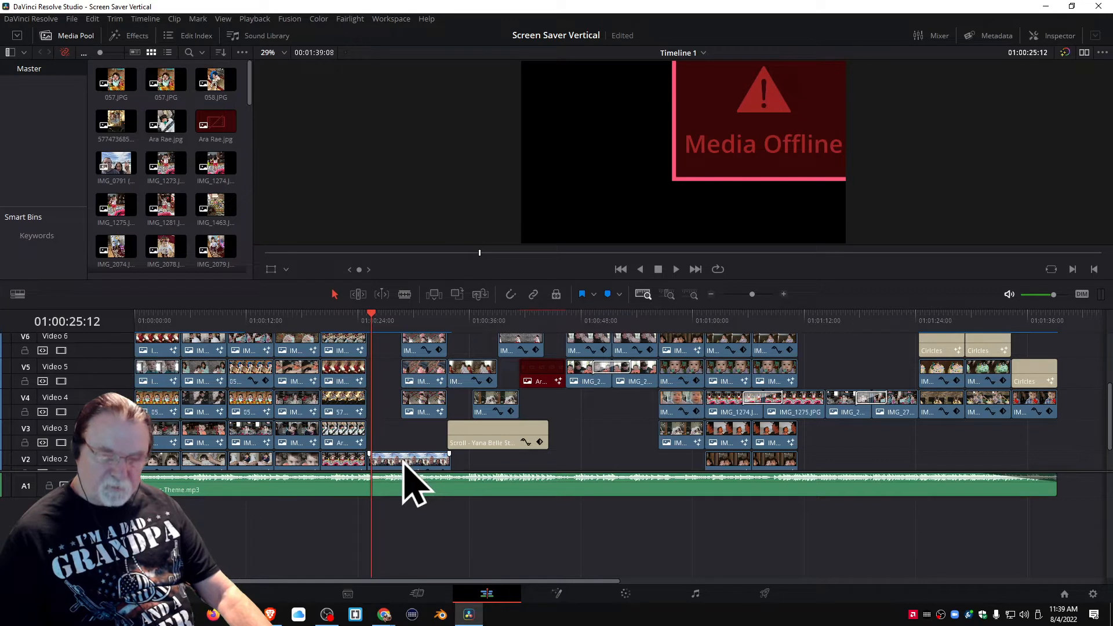
pyautogui.moveTo(405, 460); pyautogui.dragTo(490, 461)
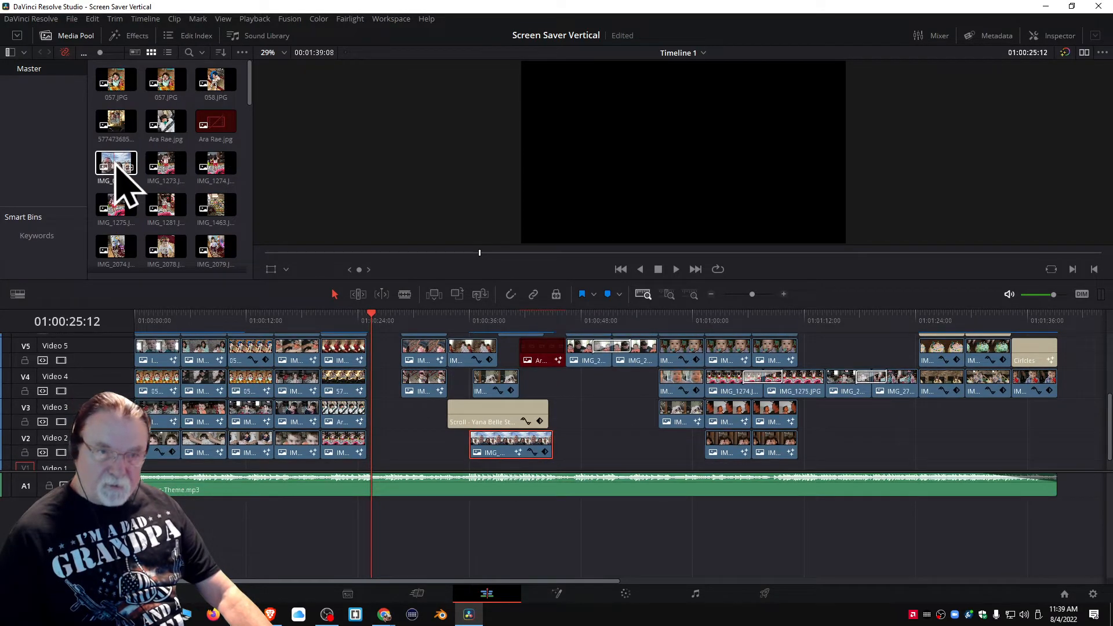
pyautogui.moveTo(116, 165); pyautogui.dragTo(371, 468)
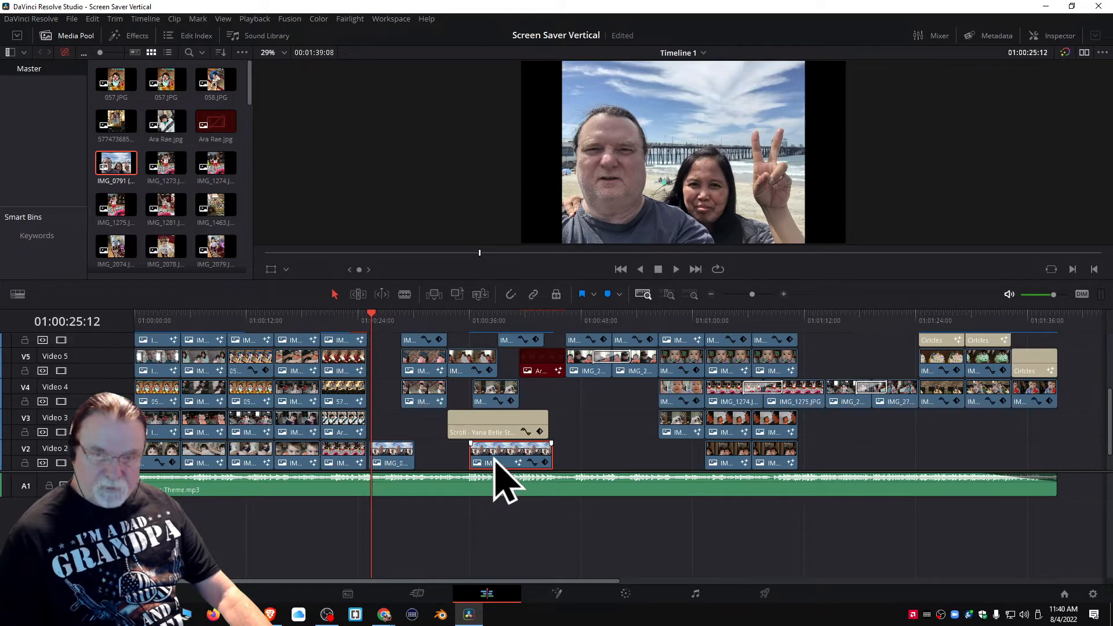
# Move the newly placed IMG_0791 clip past the original on Video 2 and expand the original clip's keyframe curve area
pyautogui.moveTo(371, 316); pyautogui.dragTo(451, 323)
pyautogui.moveTo(391, 461); pyautogui.dragTo(580, 442)
pyautogui.click(532, 439)
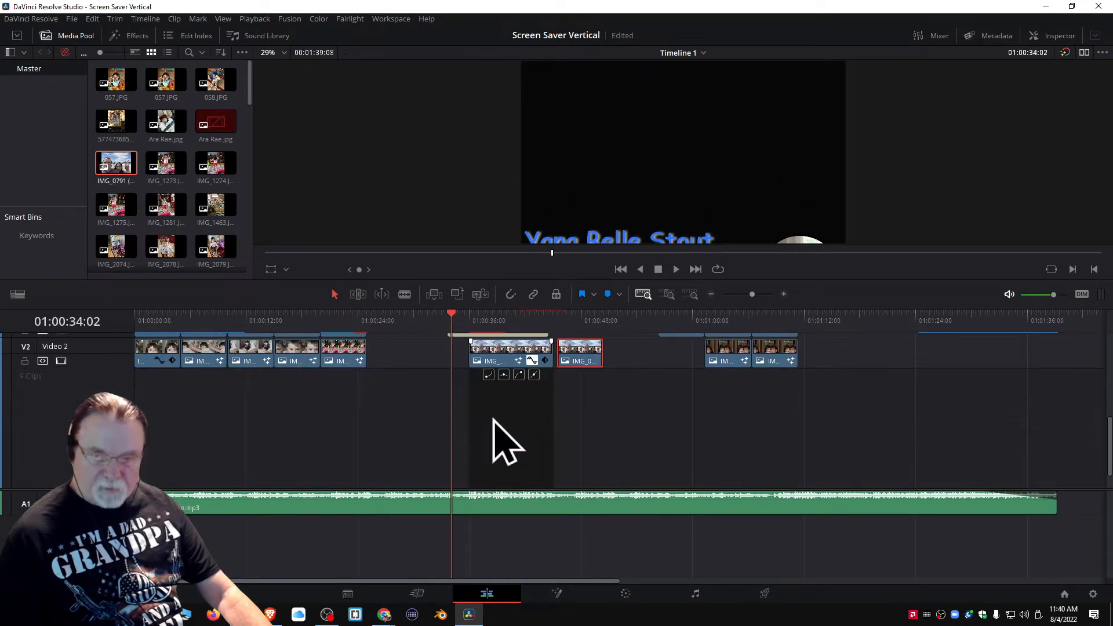
pyautogui.scroll(3, 567, 447)
pyautogui.scroll(1, 555, 423)
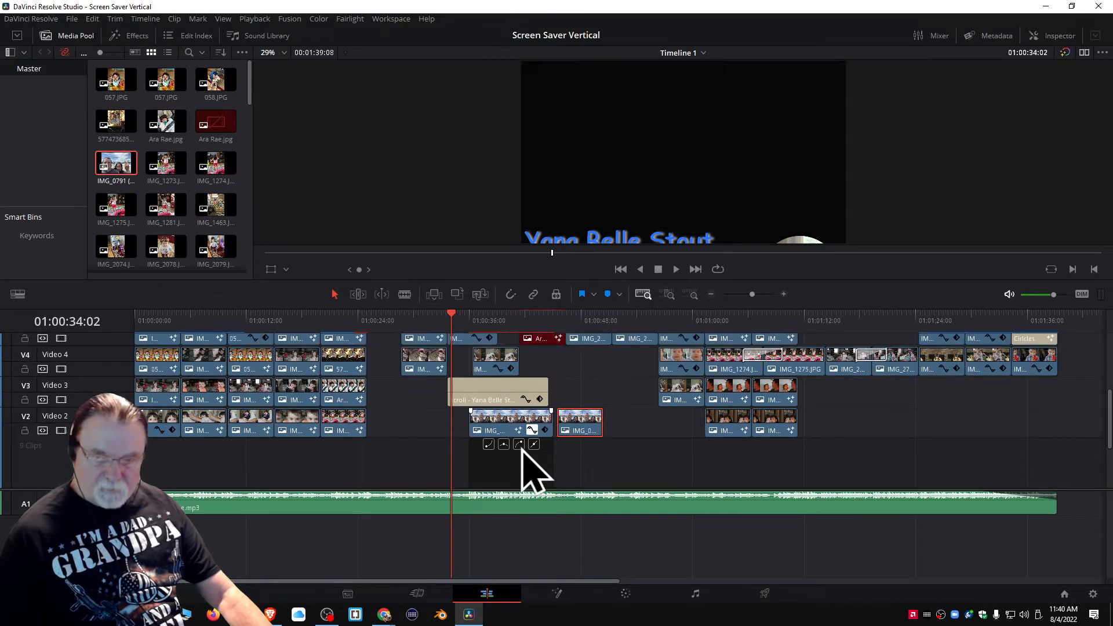
# Move the original IMG_0791 clip back to about 01:00:25:12 on Video 2 and delete the extra copy
pyautogui.moveTo(505, 430); pyautogui.dragTo(403, 434)
pyautogui.moveTo(453, 317); pyautogui.dragTo(372, 322)
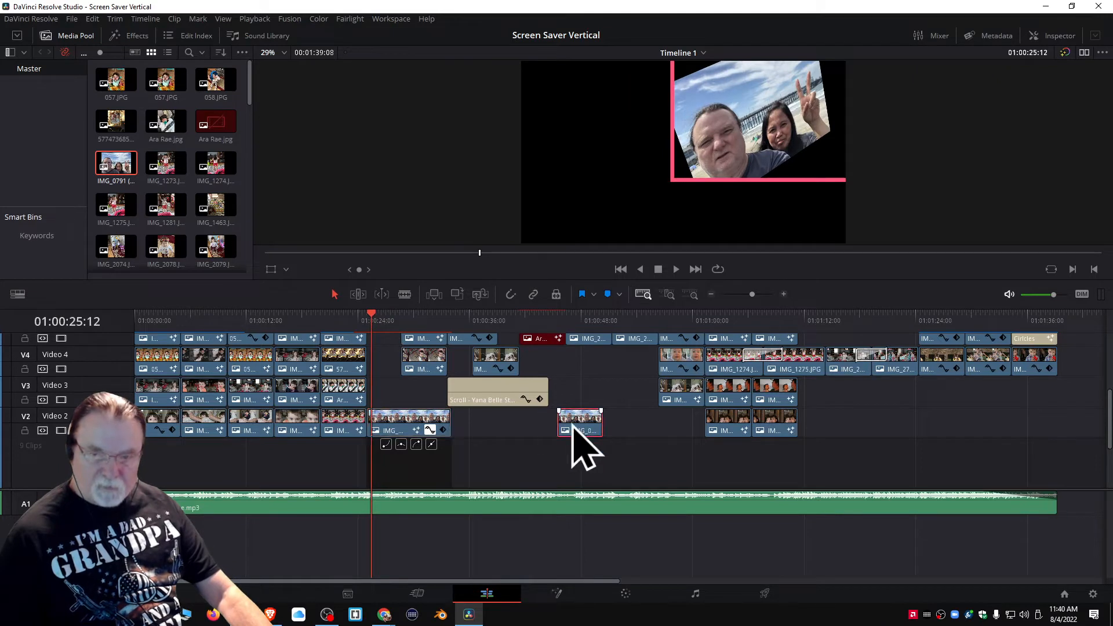
pyautogui.press('Delete')
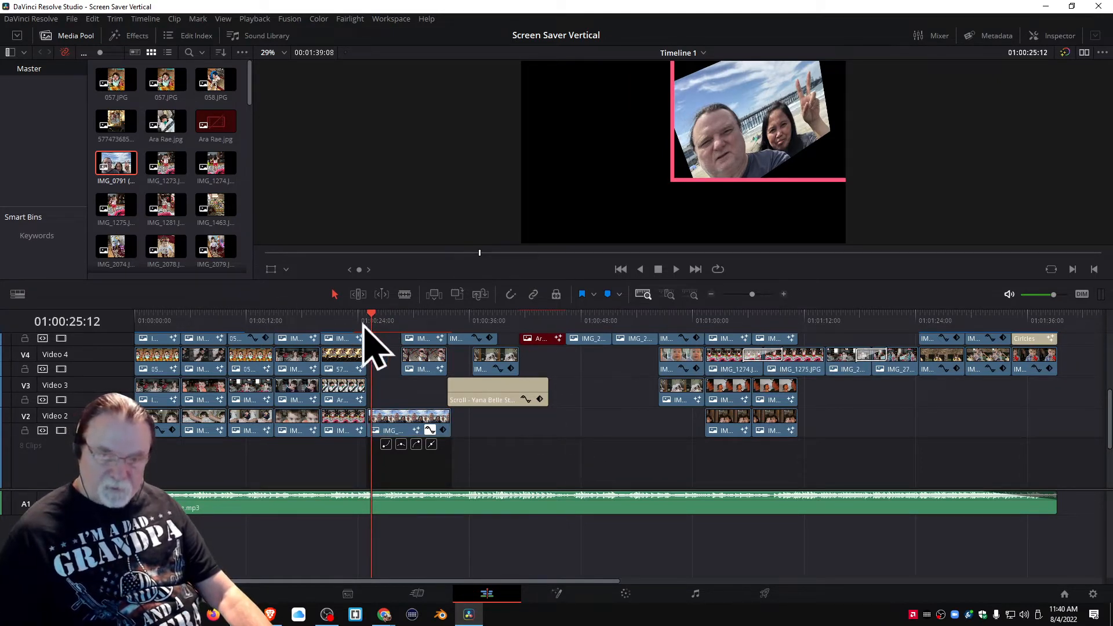
# Move the offline clip from Video 5 up to Video 7 and place the online copy of the same photo at 01:00:42:02
pyautogui.moveTo(367, 321); pyautogui.dragTo(303, 329)
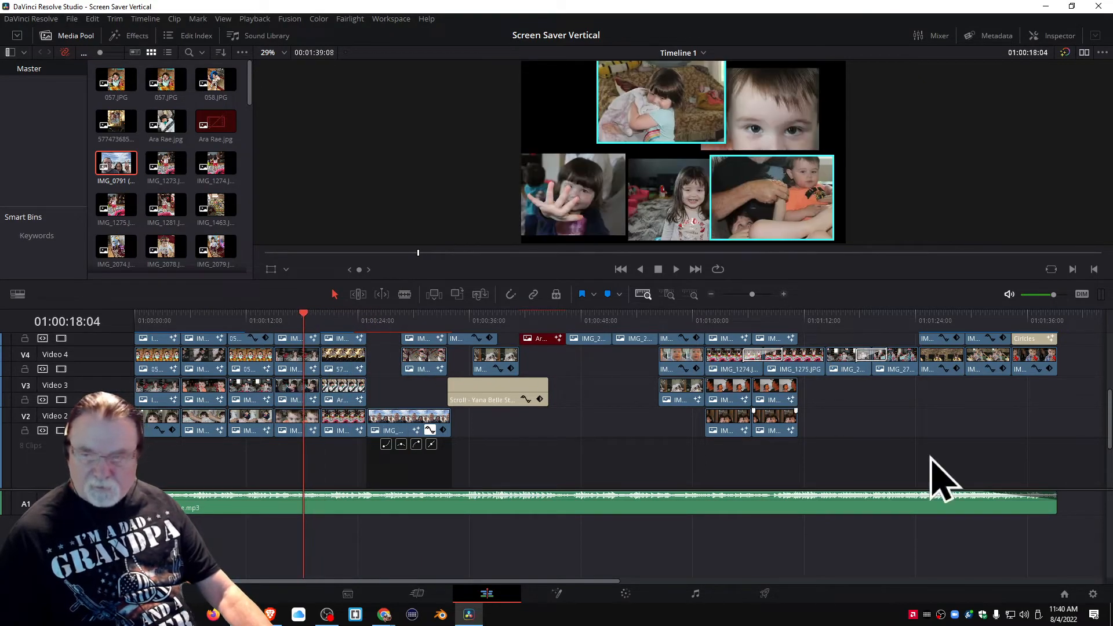
pyautogui.scroll(3, 1108, 417)
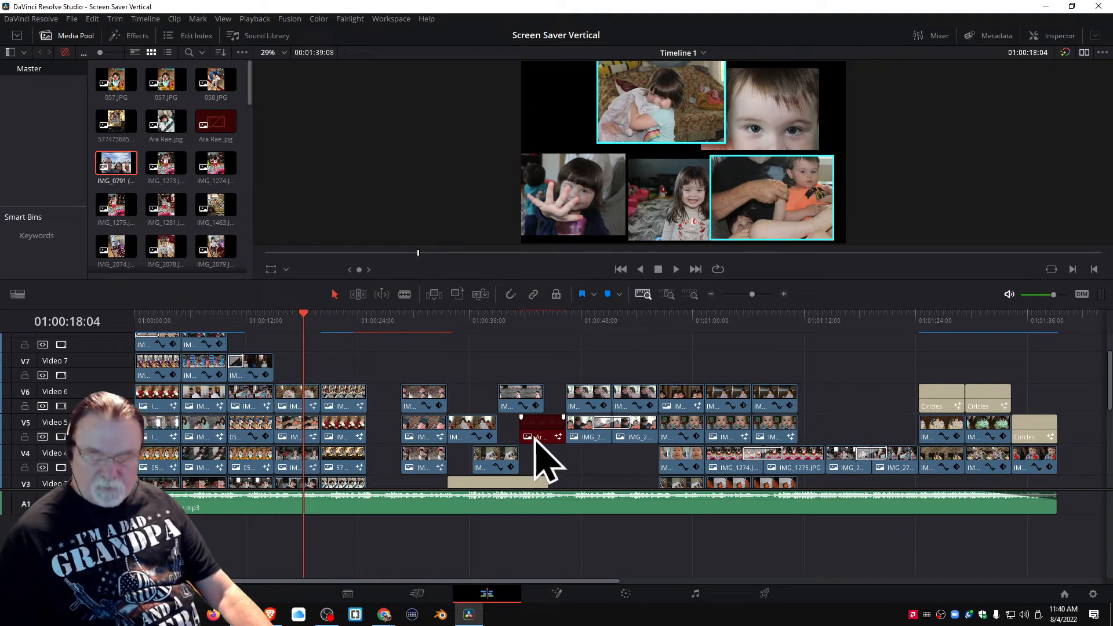
pyautogui.click(540, 320)
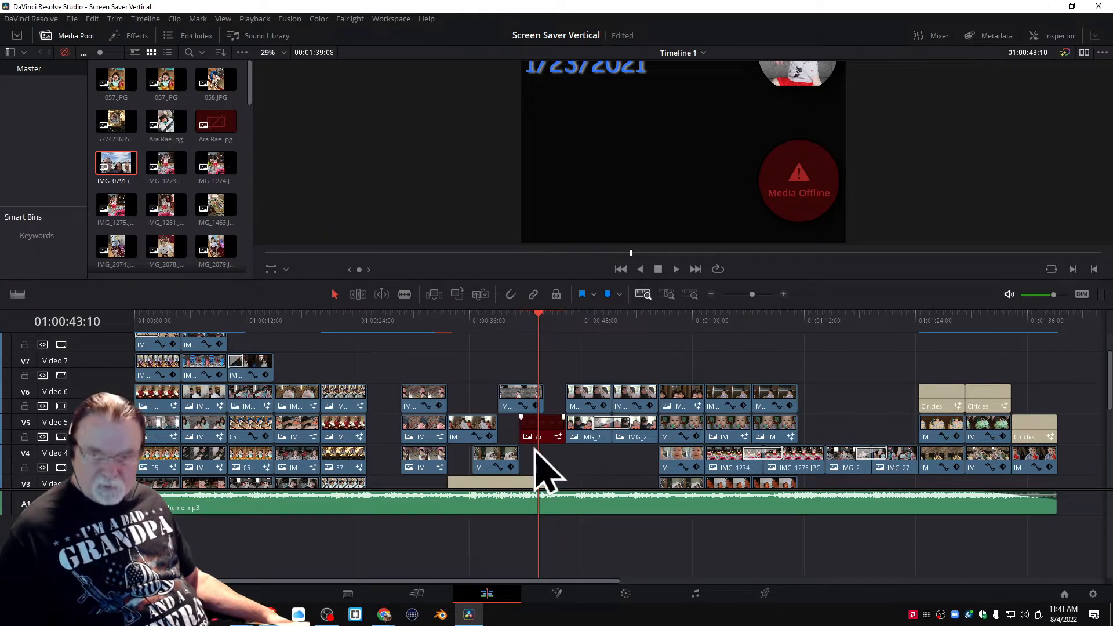
pyautogui.moveTo(538, 432); pyautogui.dragTo(597, 358)
pyautogui.moveTo(159, 129); pyautogui.dragTo(525, 442)
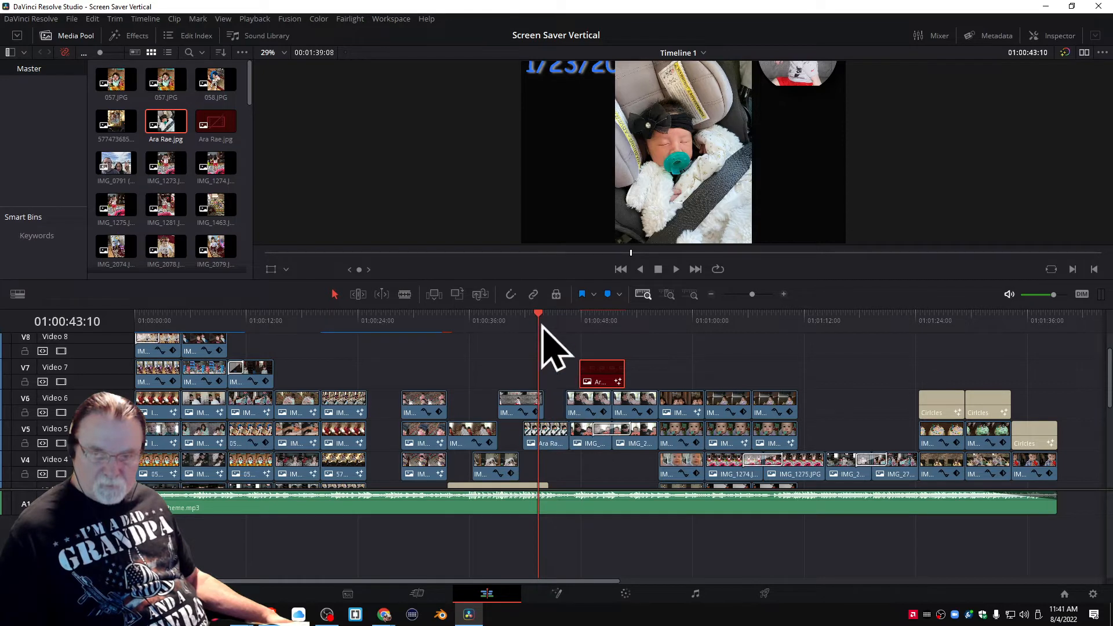
# Slide the replacement photo earlier on Video 5 and try to move the offline clip down from Video 7
pyautogui.moveTo(541, 318); pyautogui.dragTo(525, 318)
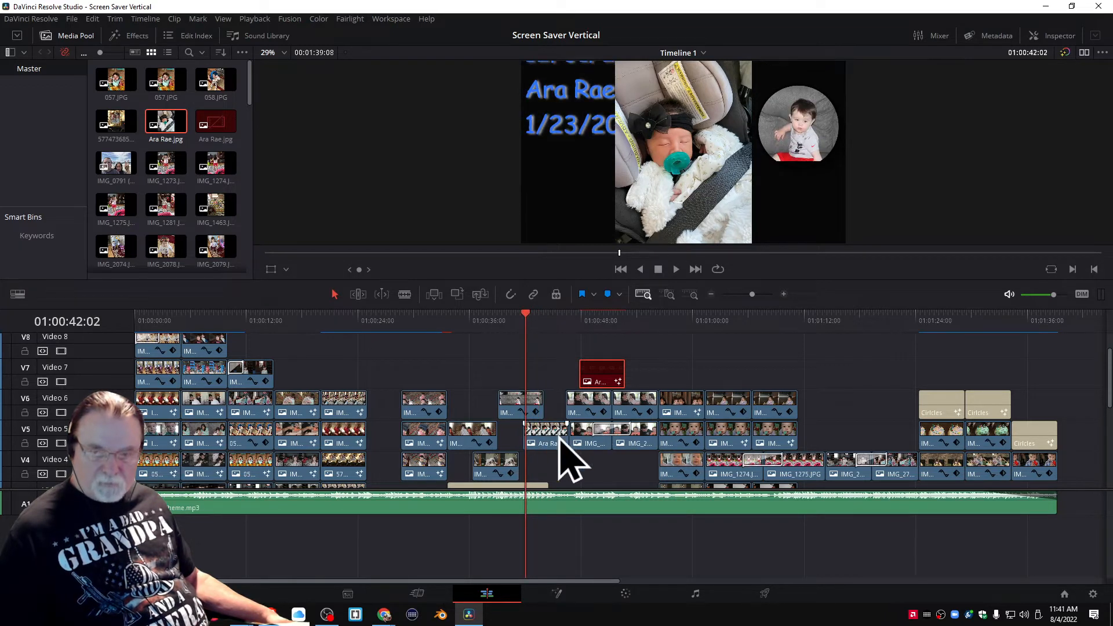
pyautogui.moveTo(548, 443); pyautogui.dragTo(534, 444)
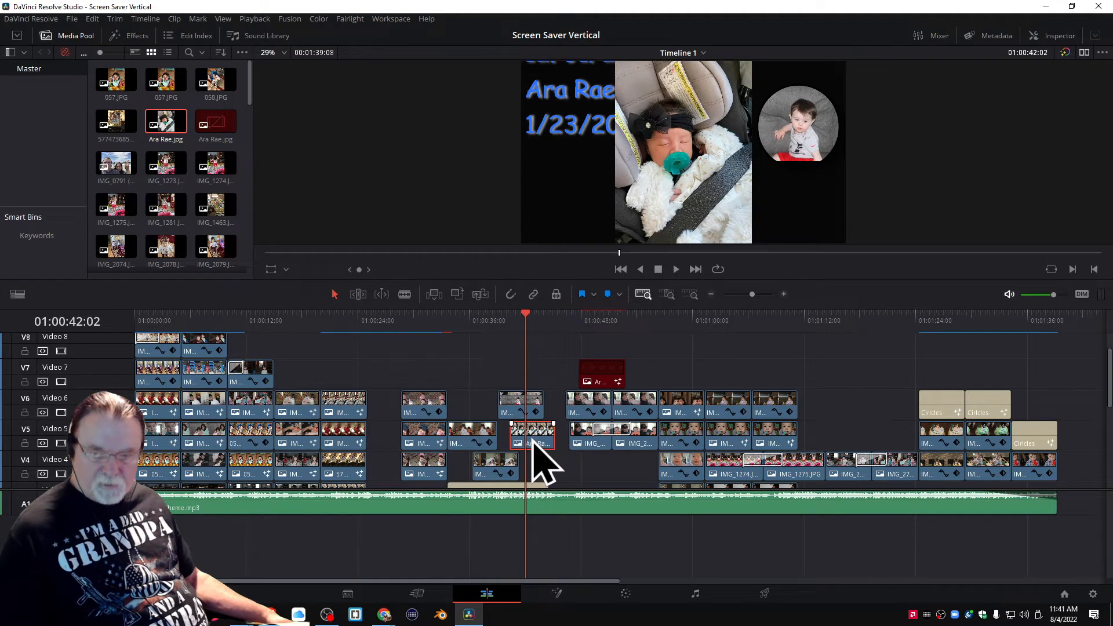
pyautogui.moveTo(597, 374); pyautogui.dragTo(532, 461)
pyautogui.moveTo(589, 385); pyautogui.dragTo(591, 377)
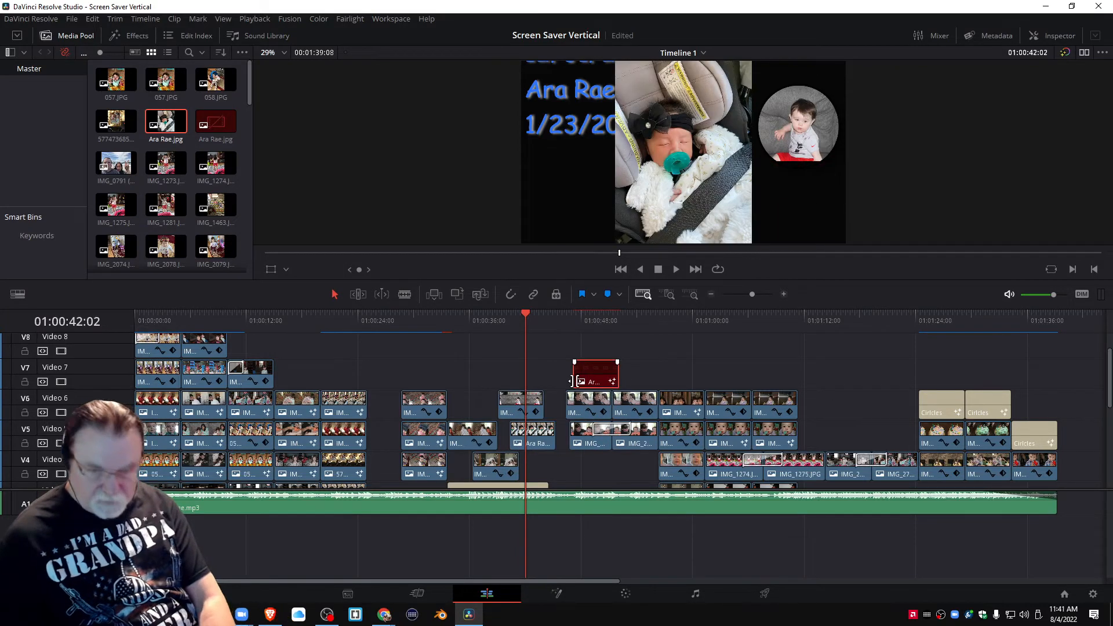
# Undo the replacement and clip moves made around the offline photo on Video 5
pyautogui.hotkey('ctrl', 'z')
pyautogui.hotkey('ctrl', 'z')
pyautogui.hotkey('ctrl', 'z')
pyautogui.hotkey('ctrl', 'z')
pyautogui.hotkey('ctrl', 'z')
pyautogui.hotkey('ctrl', 'z')
pyautogui.hotkey('ctrl', 'z')
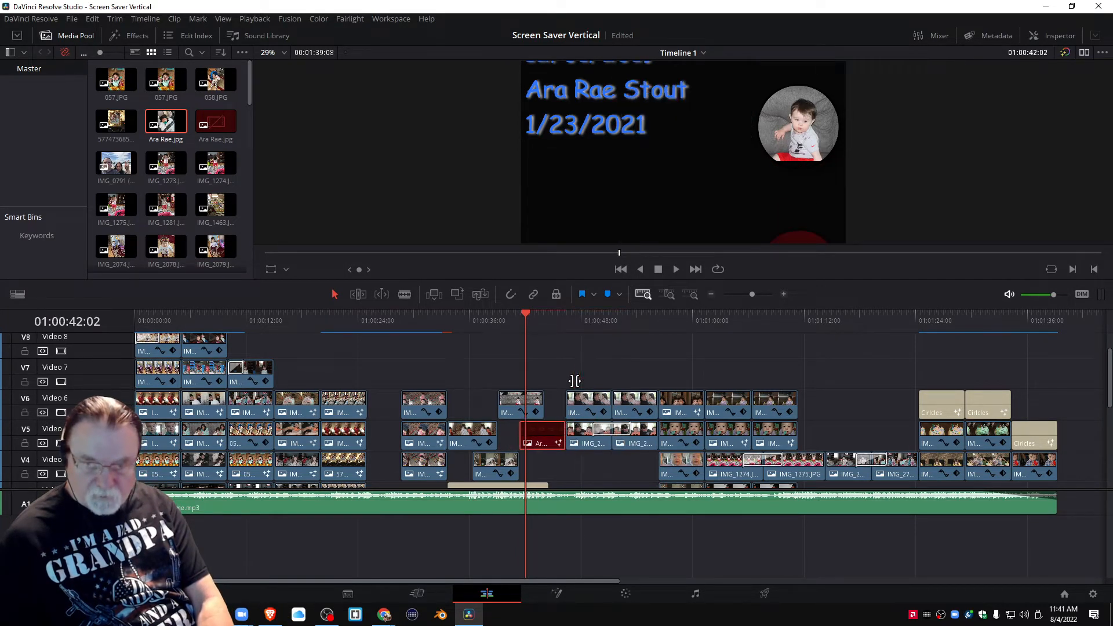
# Save the project and return the playhead to the start of the timeline
pyautogui.hotkey('ctrl', 's')
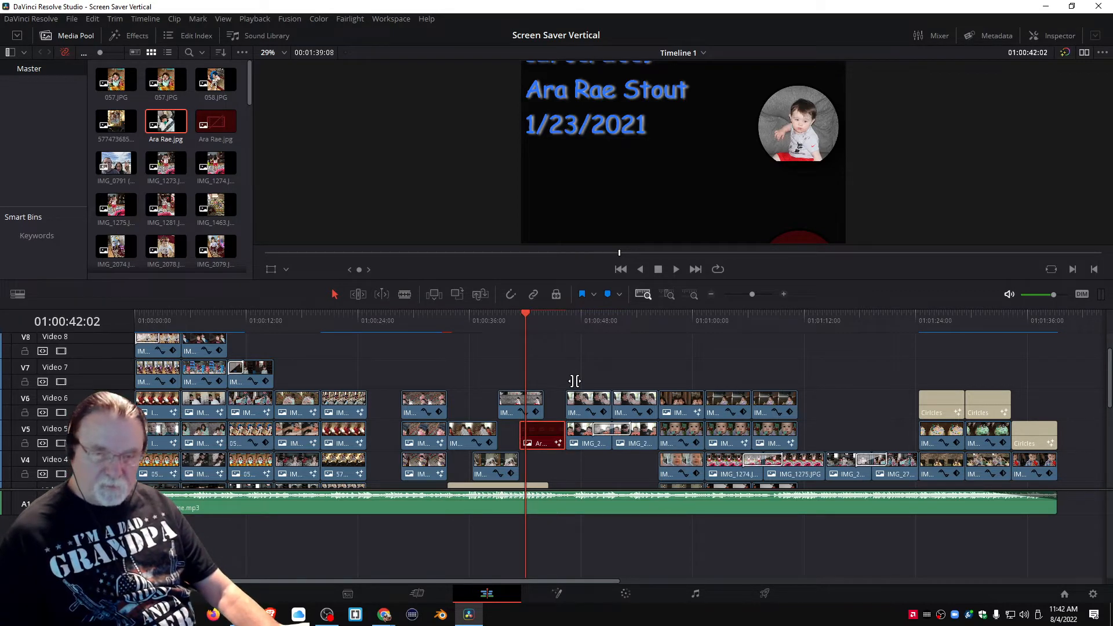
pyautogui.click(458, 320)
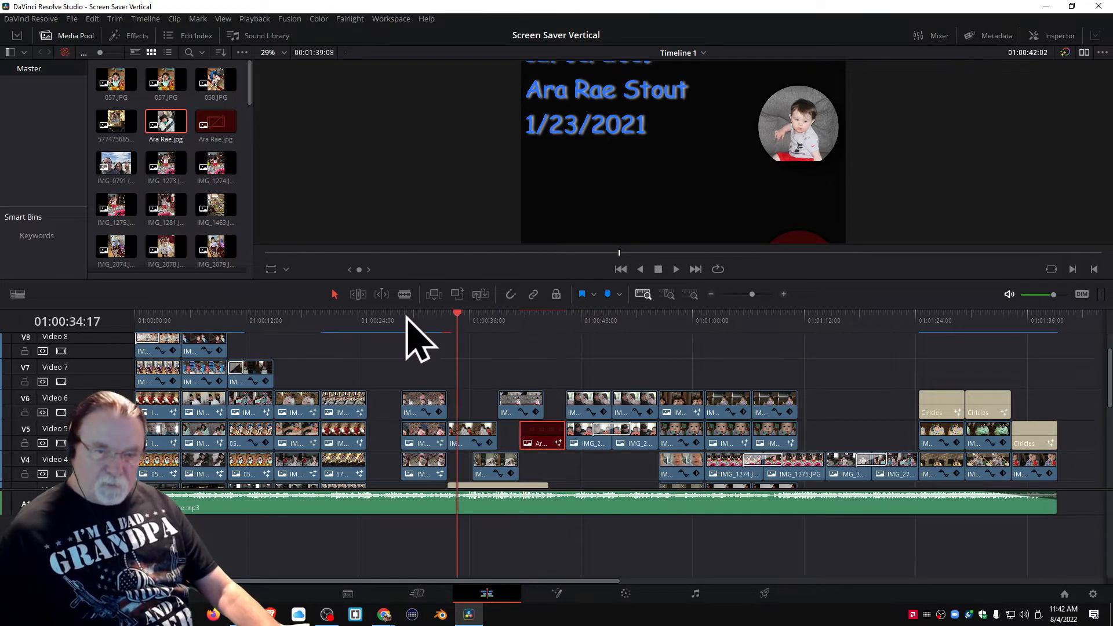
pyautogui.moveTo(408, 317); pyautogui.dragTo(127, 308)
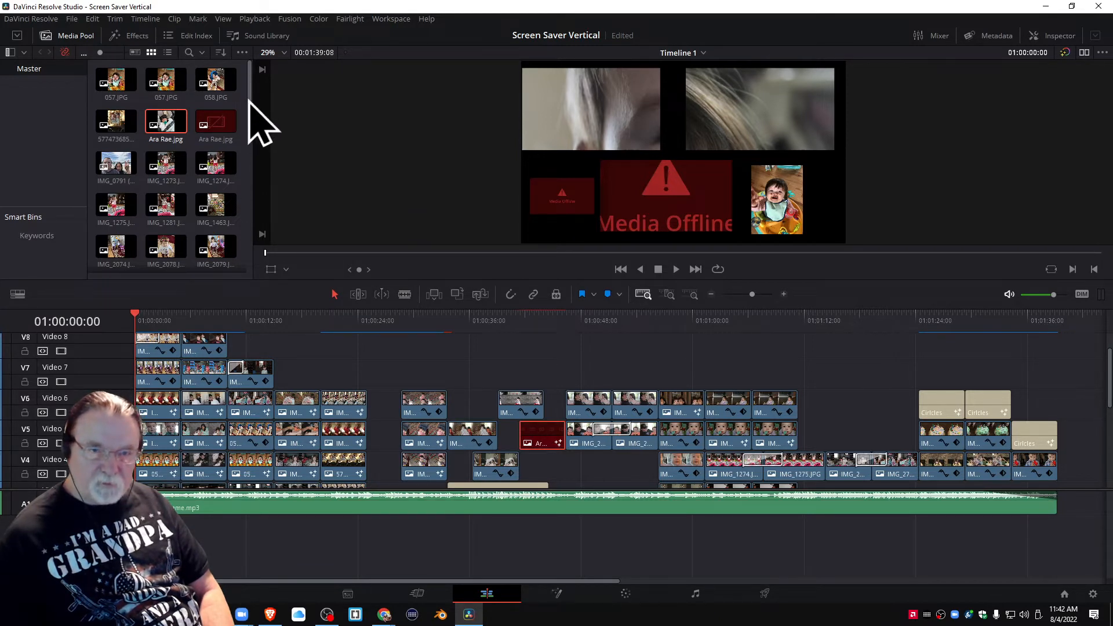
# Look through the remaining media pool items down to the end of the list and select Timeline 1
pyautogui.scroll(-3, 242, 187)
pyautogui.scroll(-5, 240, 220)
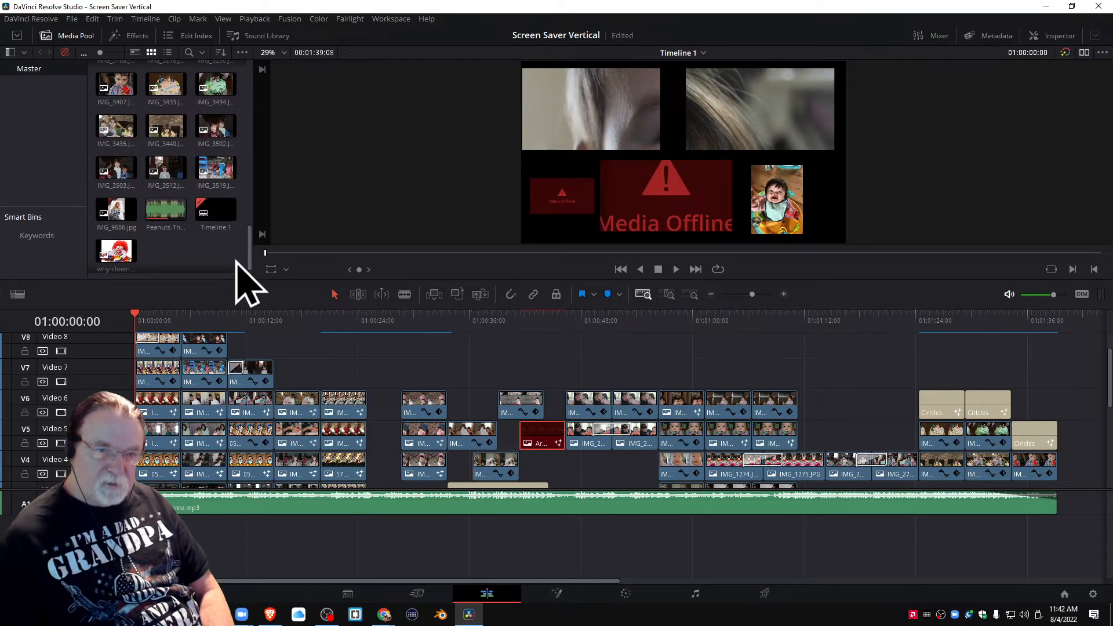
pyautogui.moveTo(237, 260)
pyautogui.mouseDown()
pyautogui.moveTo(240, 74)
pyautogui.moveTo(238, 265)
pyautogui.mouseUp()
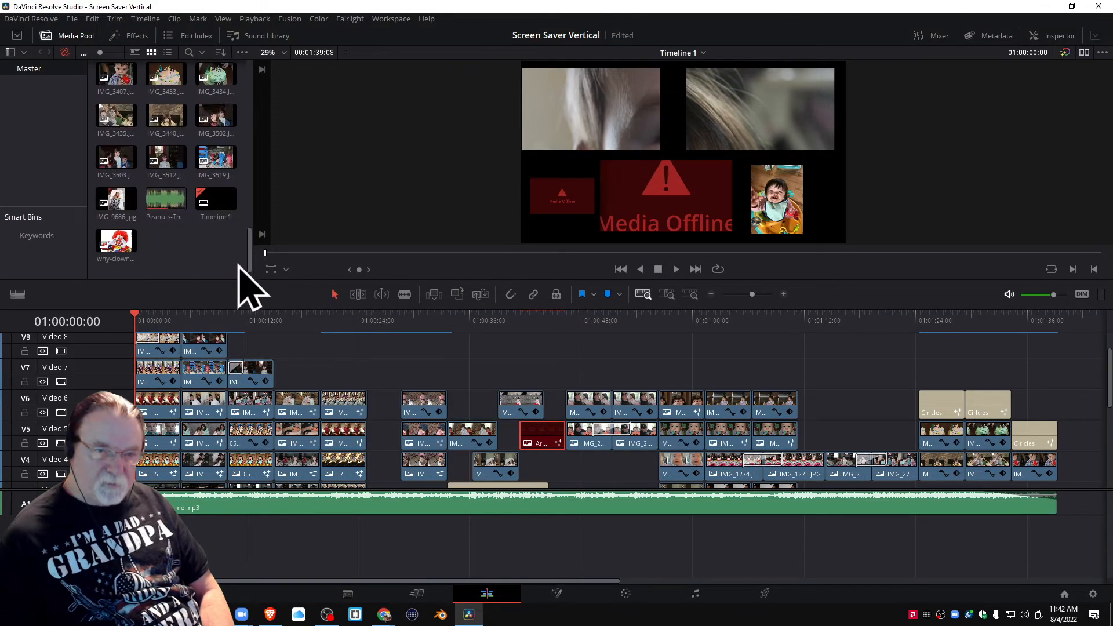
pyautogui.click(214, 202)
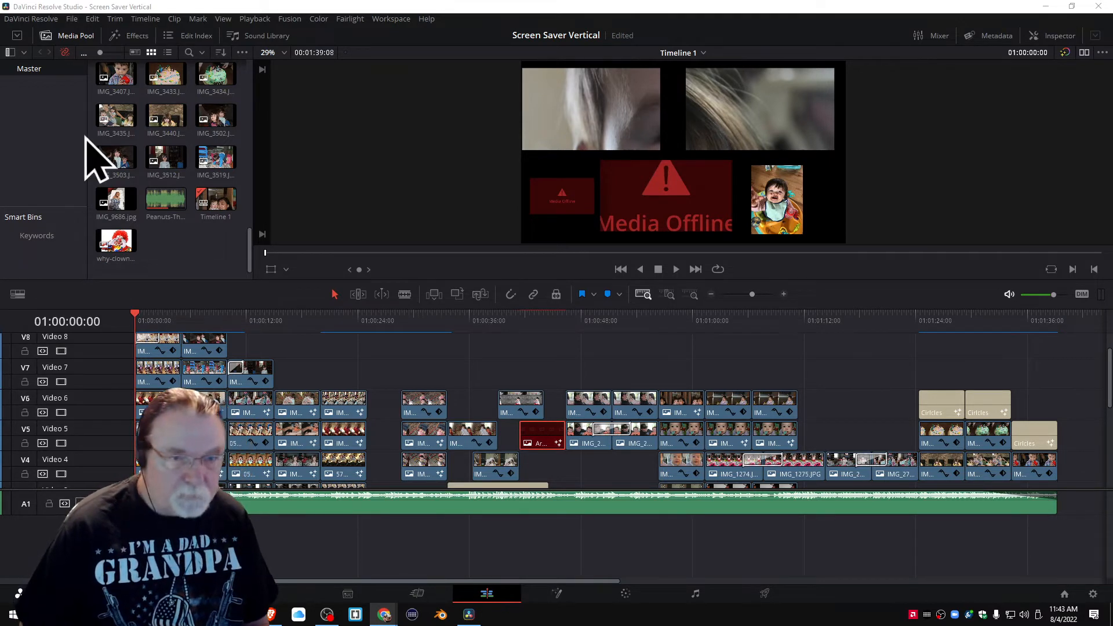
# Create a new timeline named Timeline 2 from Timeline 1 and bring its playhead back to the start
pyautogui.rightClick(211, 210)
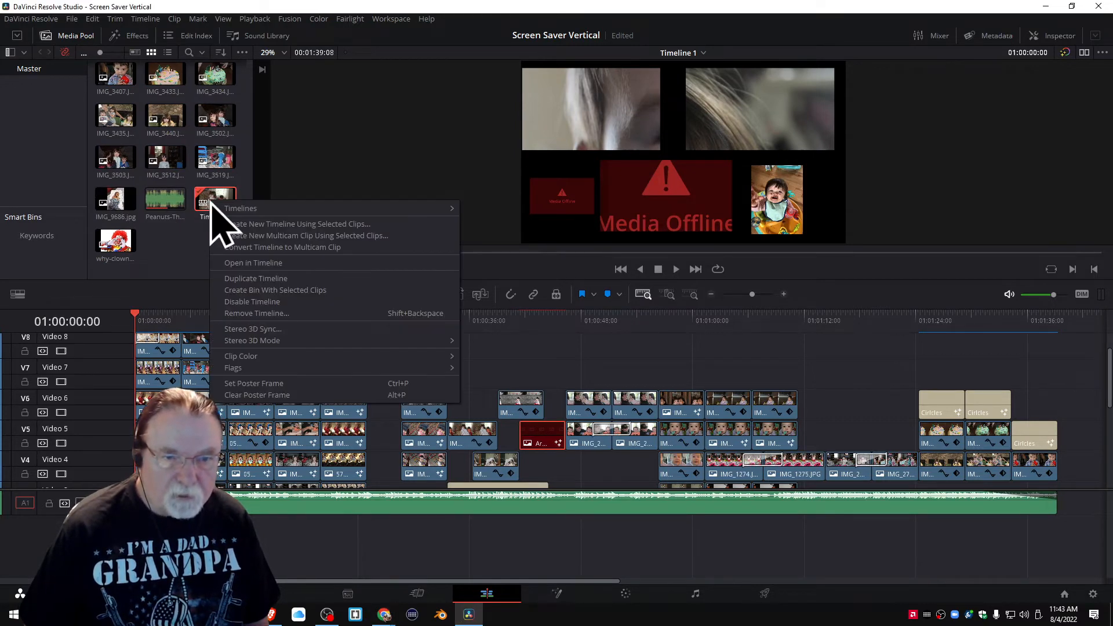
pyautogui.click(255, 224)
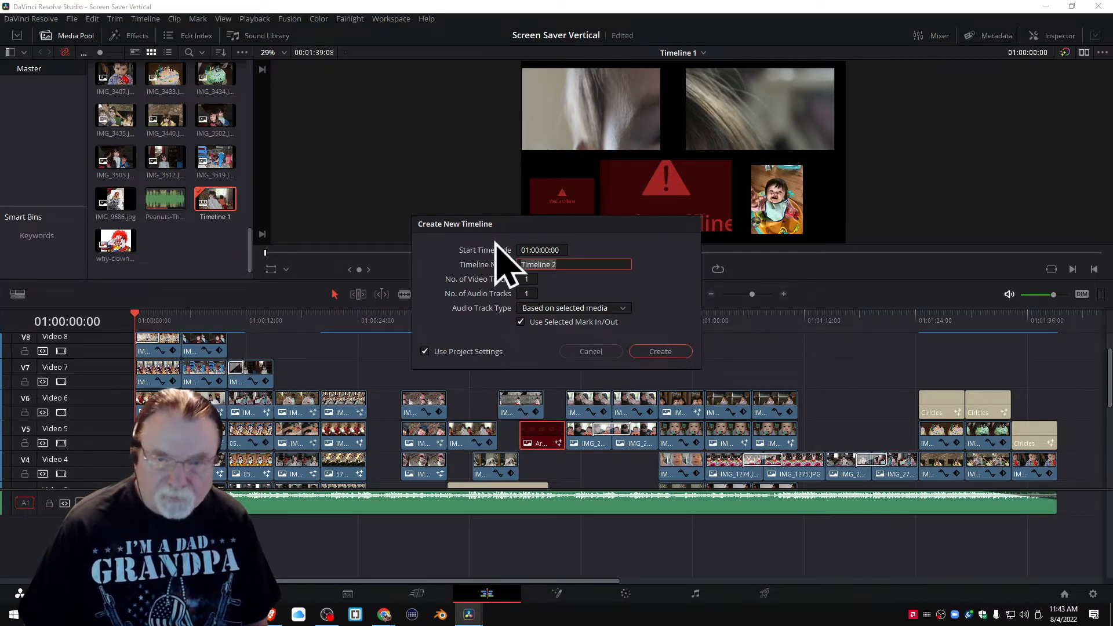
pyautogui.click(658, 352)
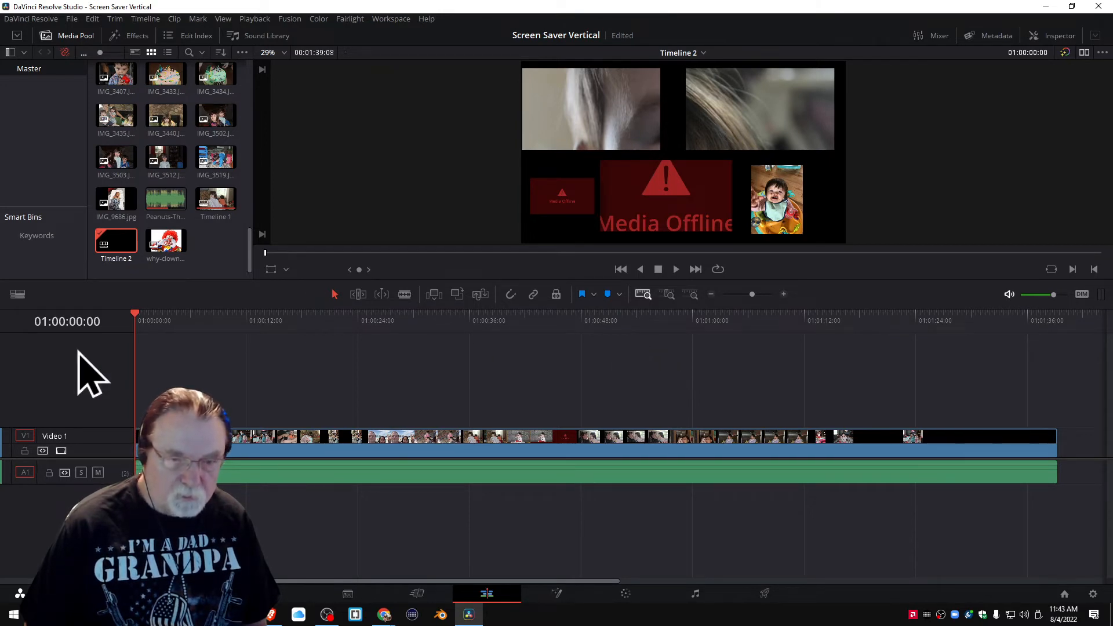
pyautogui.click(150, 316)
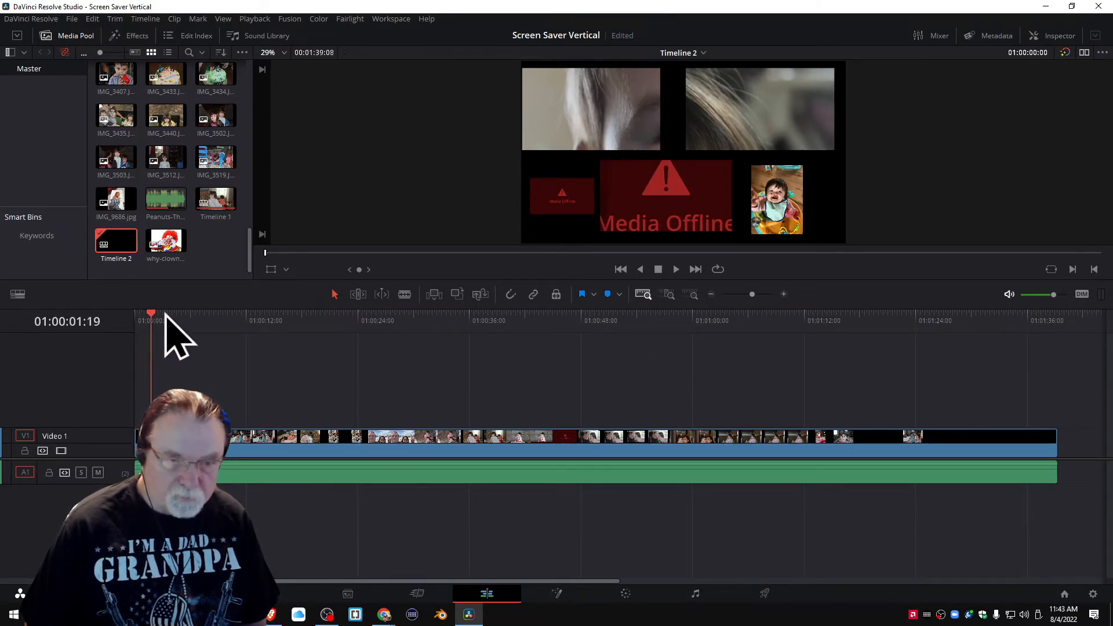
pyautogui.moveTo(166, 316); pyautogui.dragTo(136, 336)
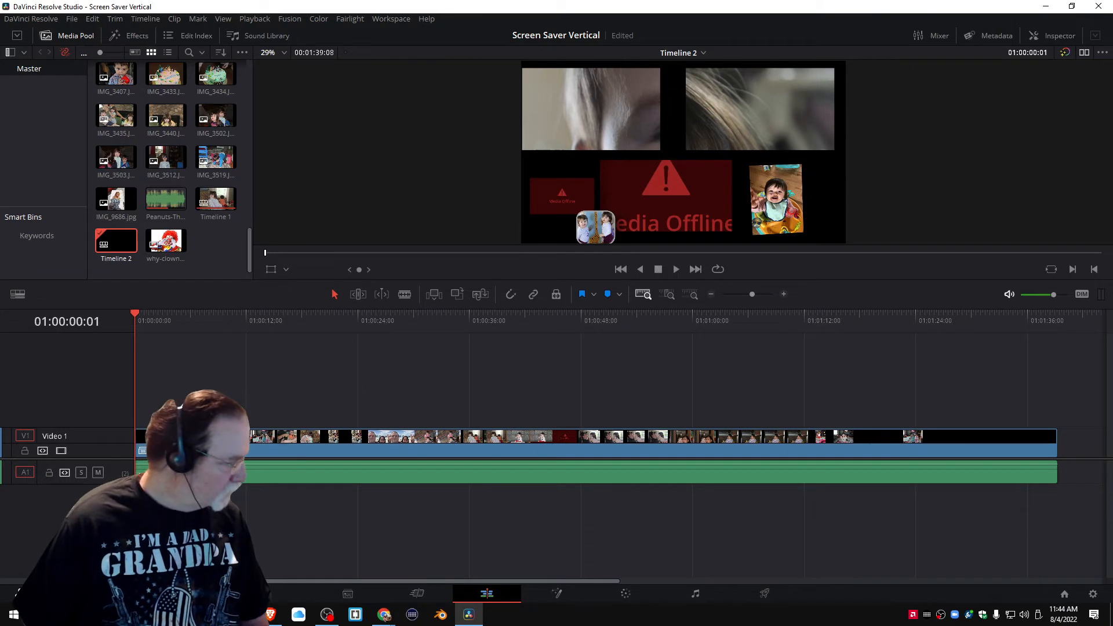
# Decompose the nested Timeline 1 clip on Video 1 in place, using clips only
pyautogui.hotkey('alt', 'Tab')
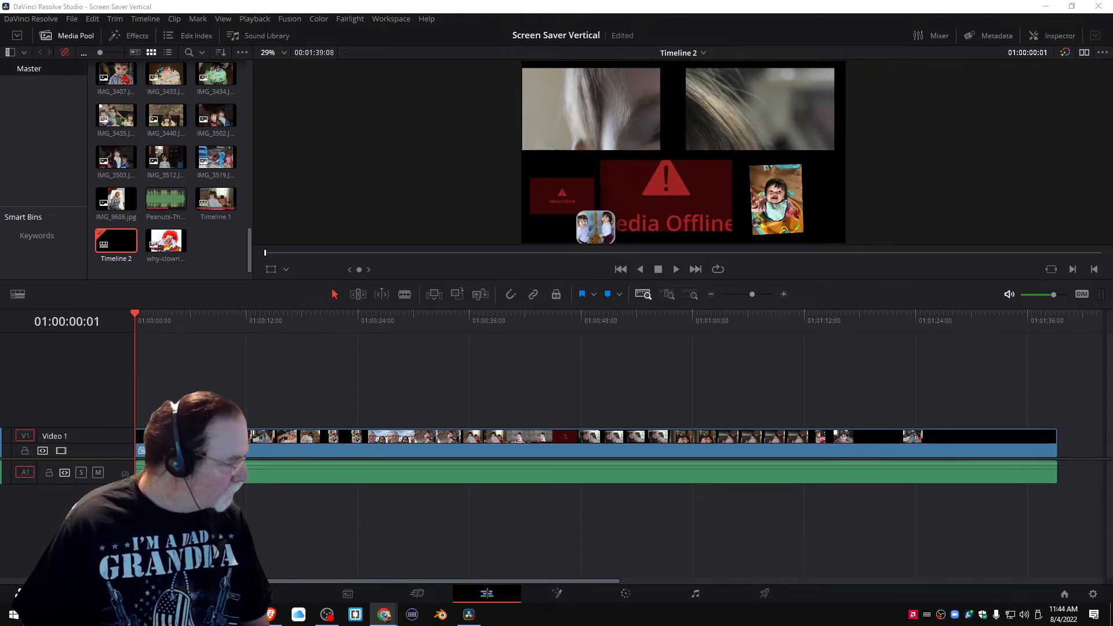
pyautogui.rightClick(306, 446)
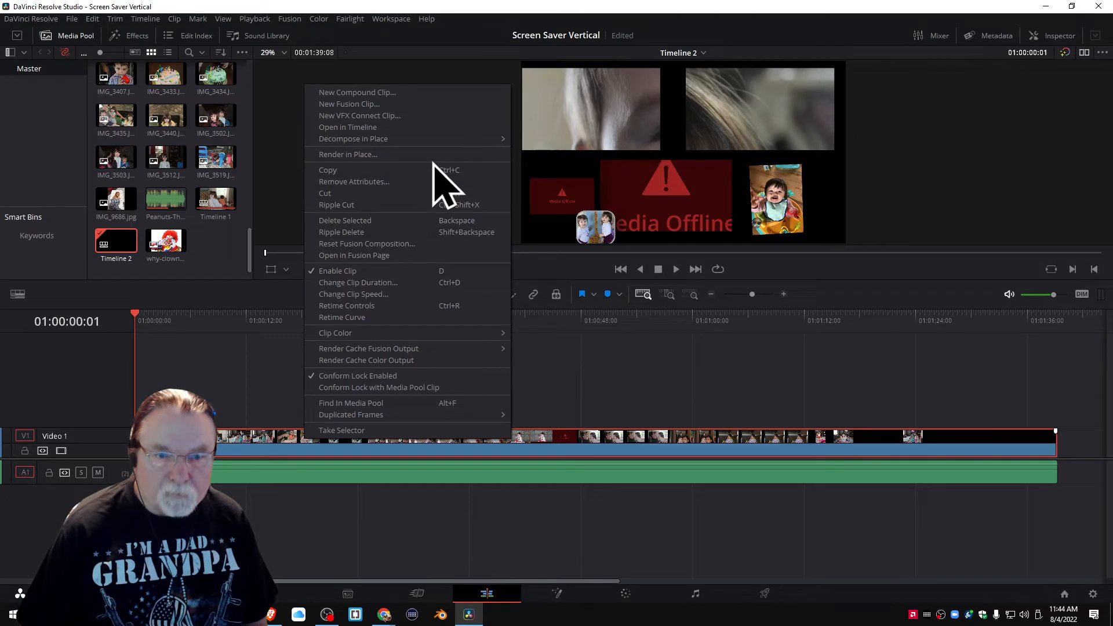
pyautogui.moveTo(370, 139)
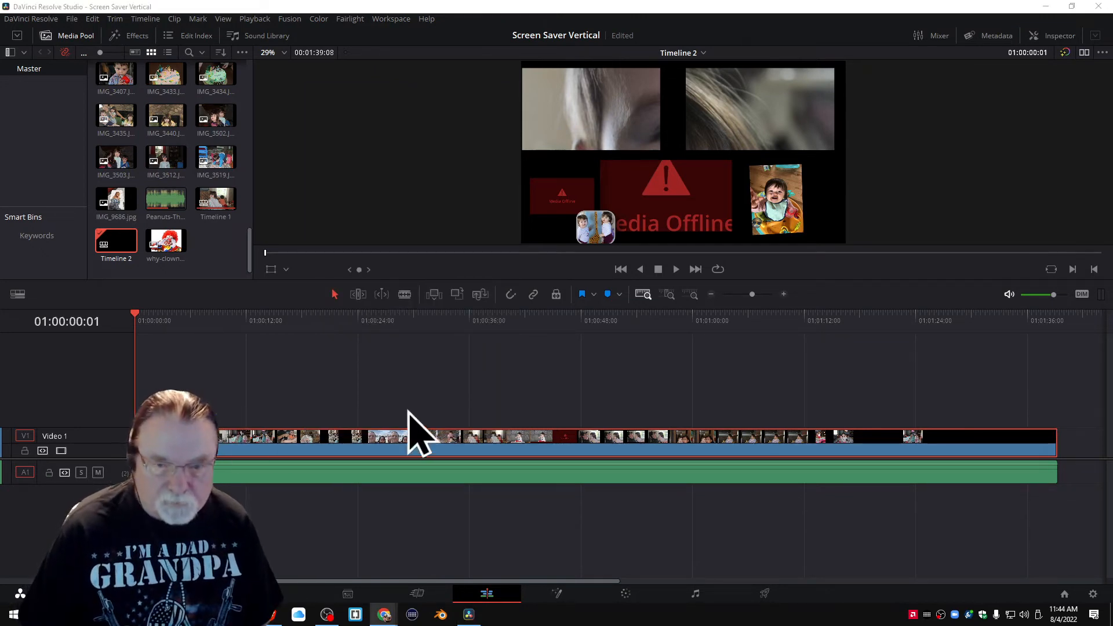
pyautogui.rightClick(228, 448)
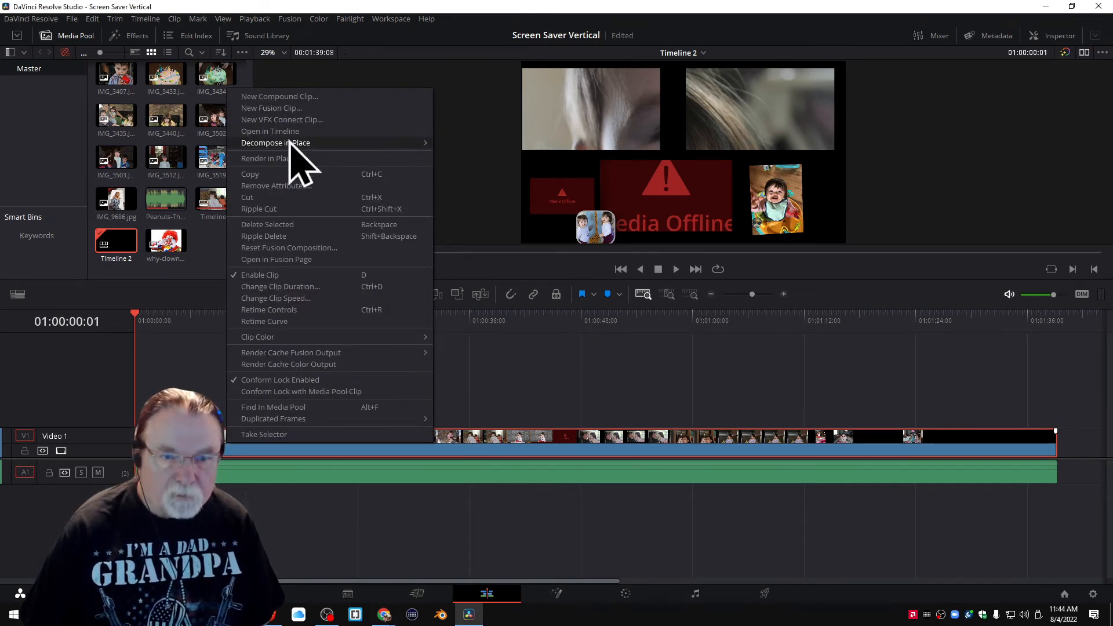
pyautogui.moveTo(290, 144)
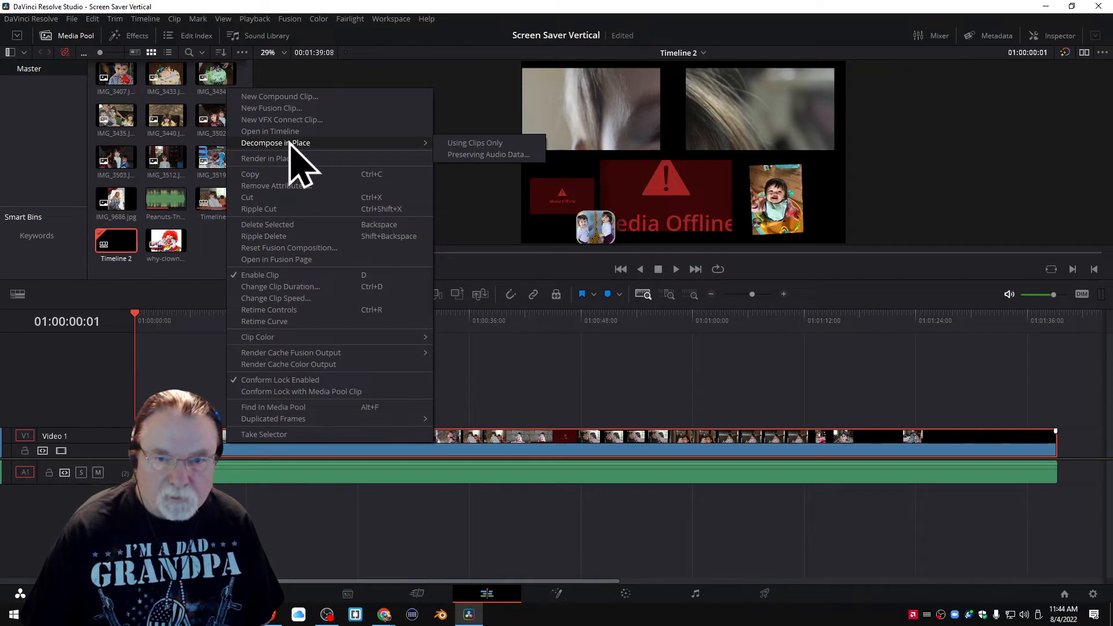
pyautogui.click(483, 145)
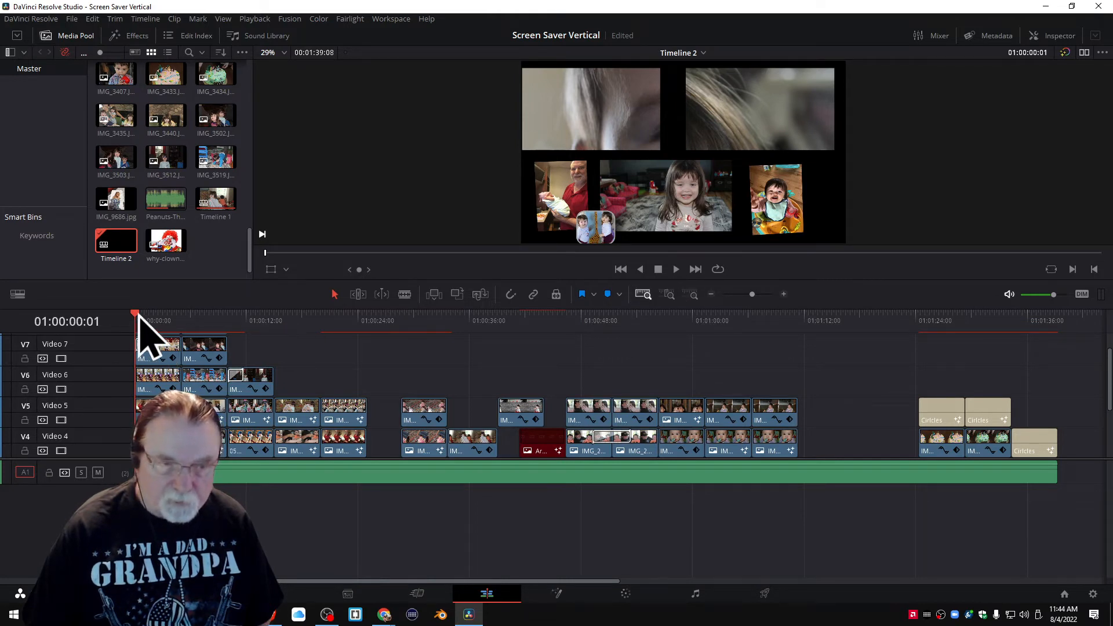
# Check the decomposed upper video tracks and play Timeline 2 from near its start in an enlarged viewer
pyautogui.moveTo(138, 316)
pyautogui.mouseDown()
pyautogui.moveTo(572, 342)
pyautogui.moveTo(540, 343)
pyautogui.moveTo(597, 356)
pyautogui.moveTo(723, 356)
pyautogui.moveTo(763, 332)
pyautogui.moveTo(1078, 337)
pyautogui.moveTo(139, 305)
pyautogui.mouseUp()
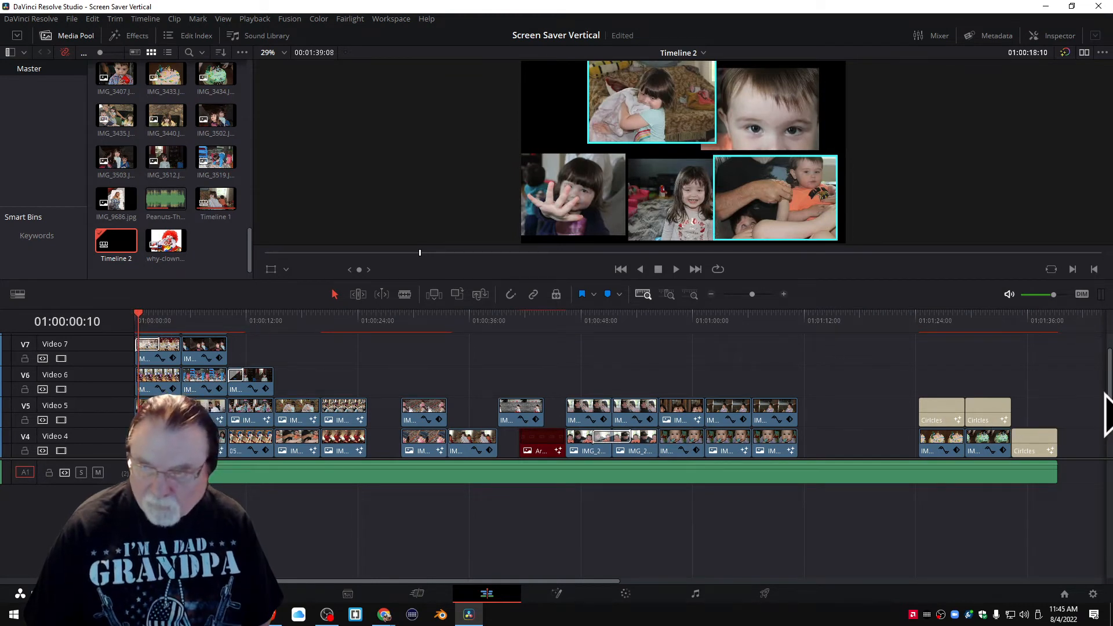
pyautogui.scroll(1, 1109, 409)
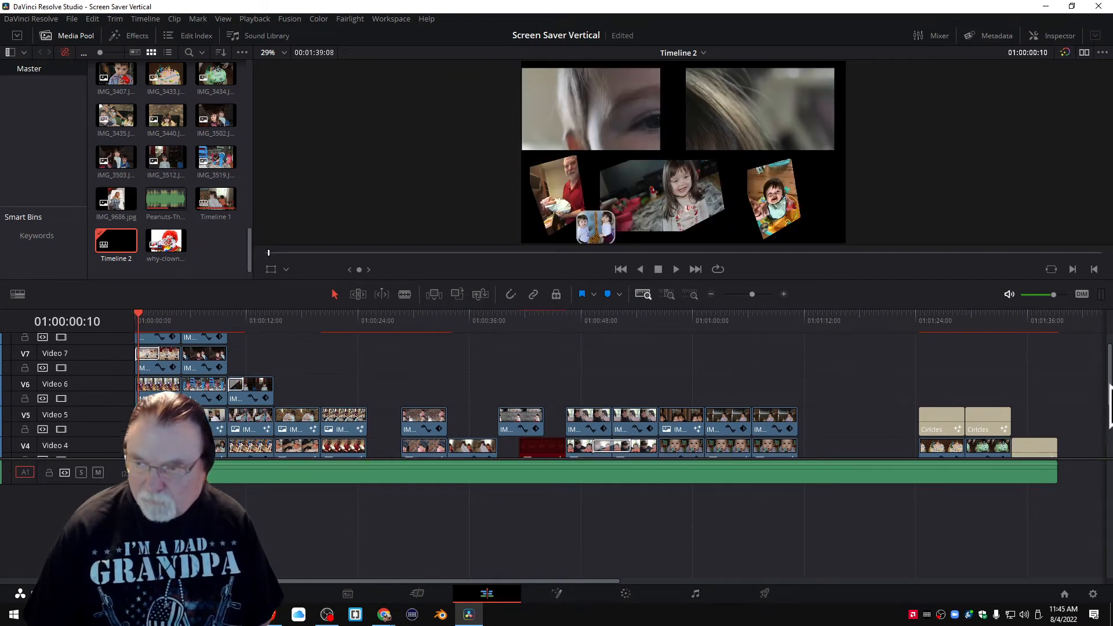
pyautogui.scroll(2, 1110, 406)
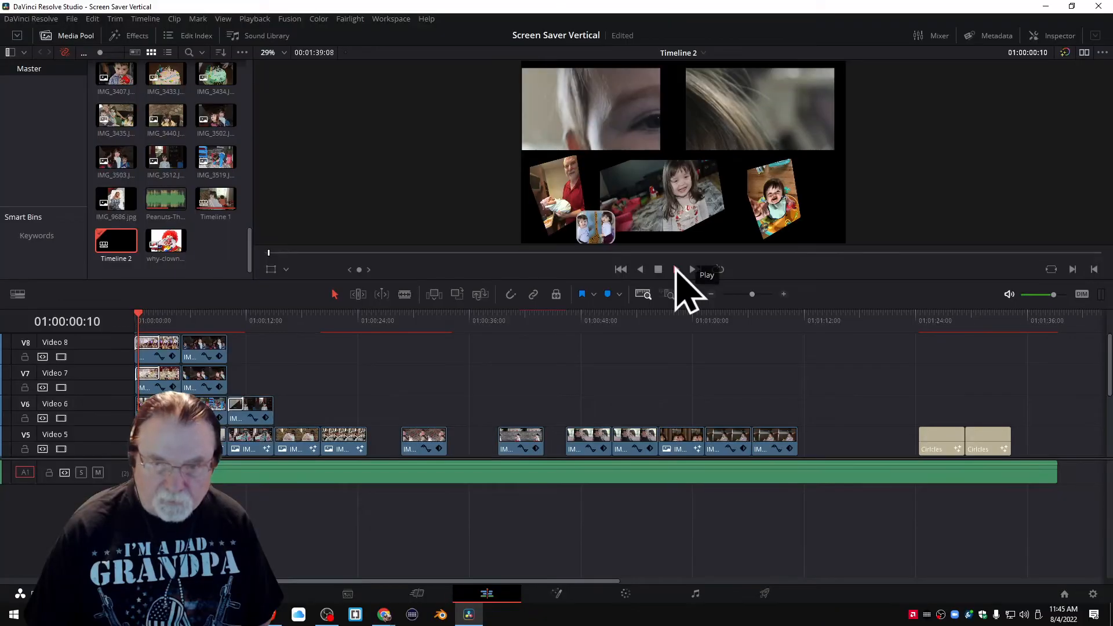
pyautogui.click(676, 269)
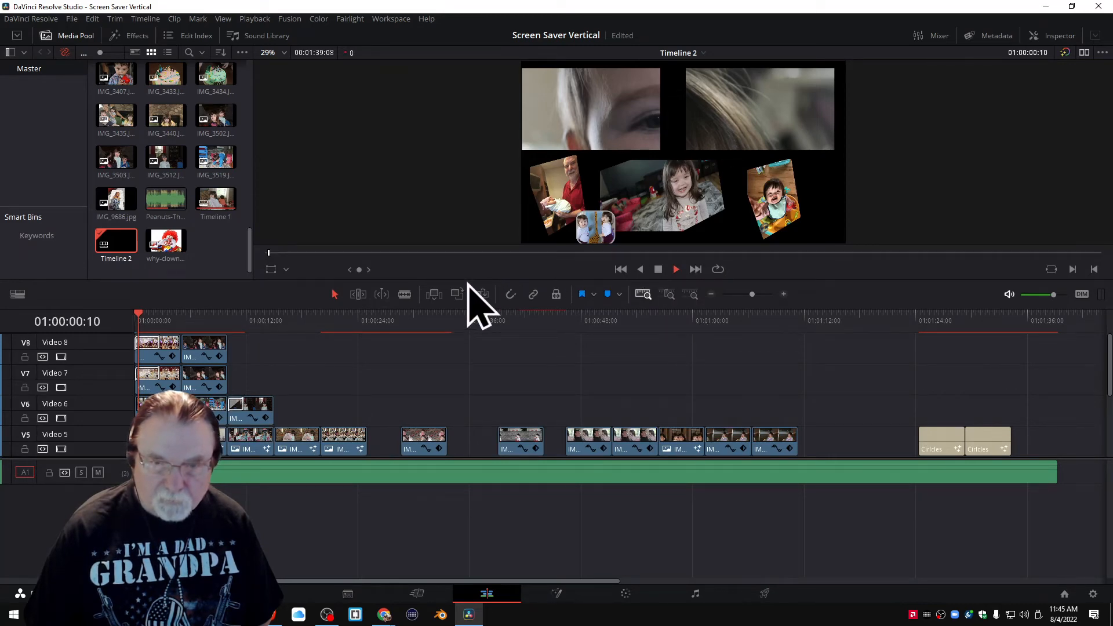
pyautogui.moveTo(467, 282); pyautogui.dragTo(468, 418)
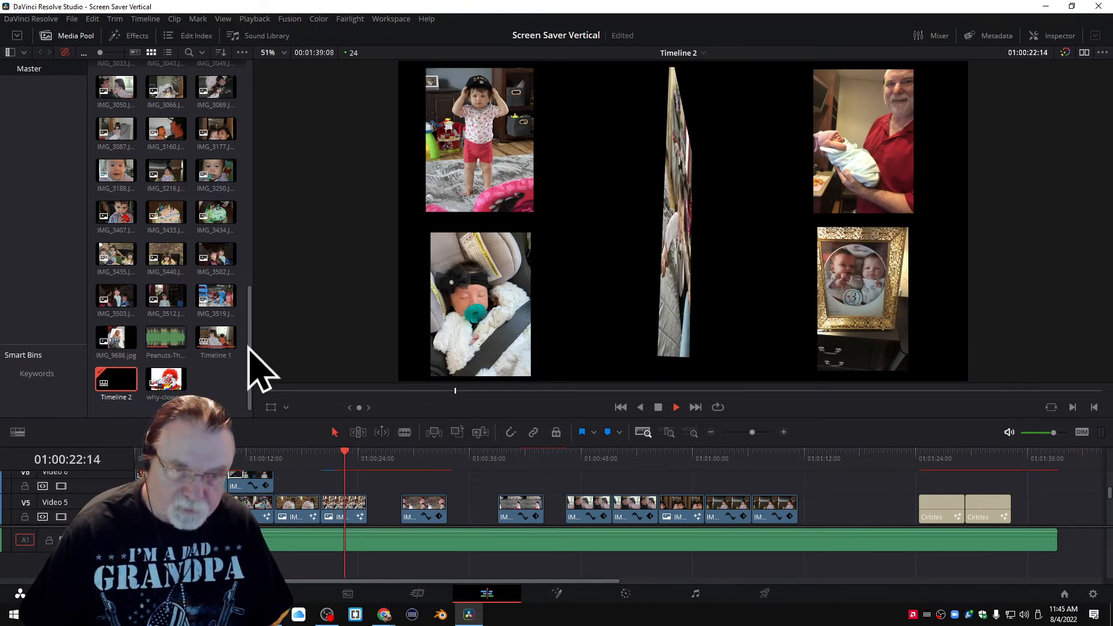
# Watch Timeline 2 through to its end, checking the speaker volume, and return the playhead to the start
pyautogui.moveTo(252, 344); pyautogui.dragTo(260, 87)
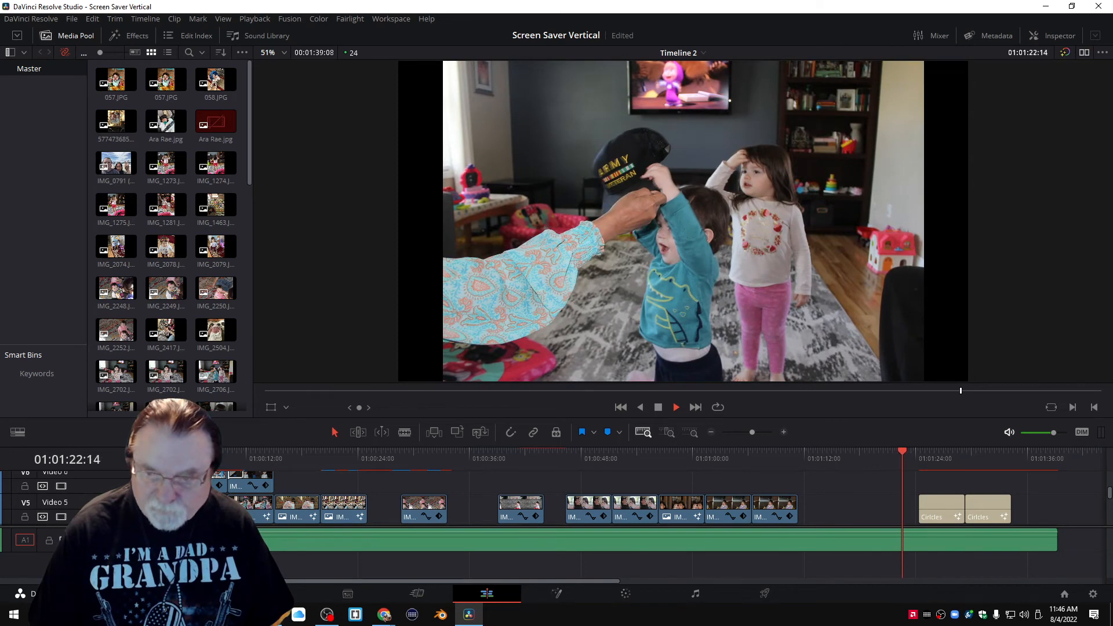
pyautogui.click(1025, 618)
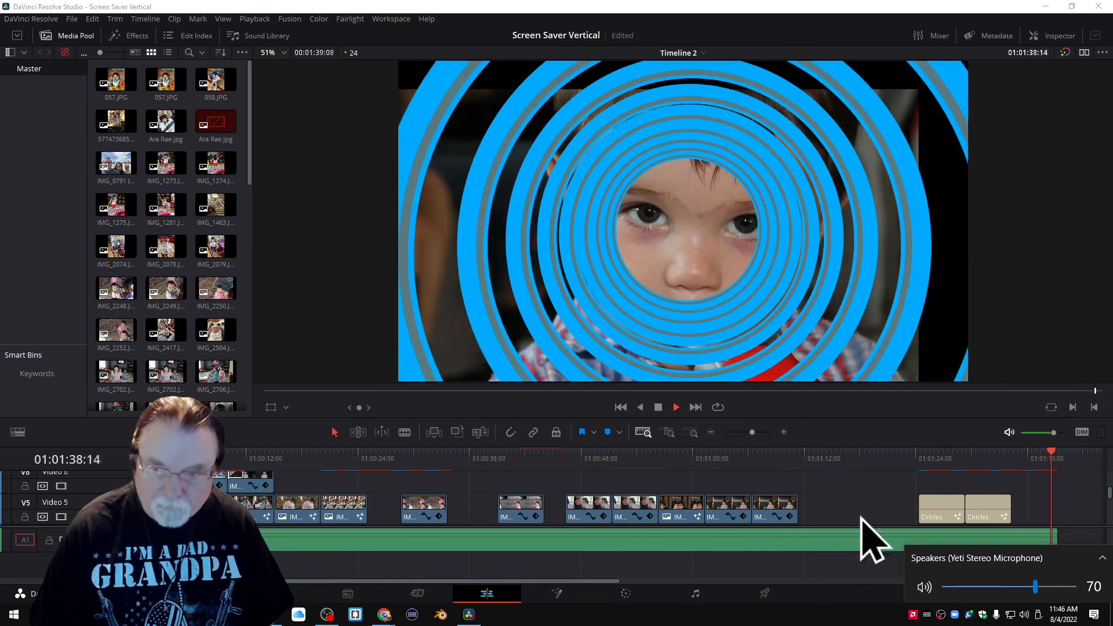
pyautogui.press('space')
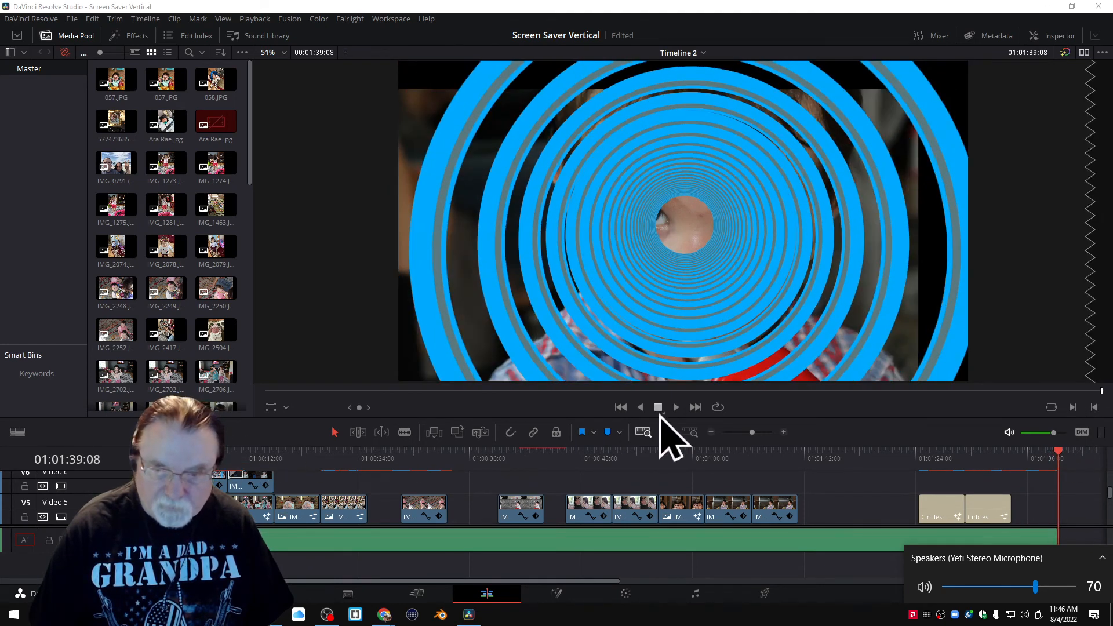
pyautogui.click(621, 407)
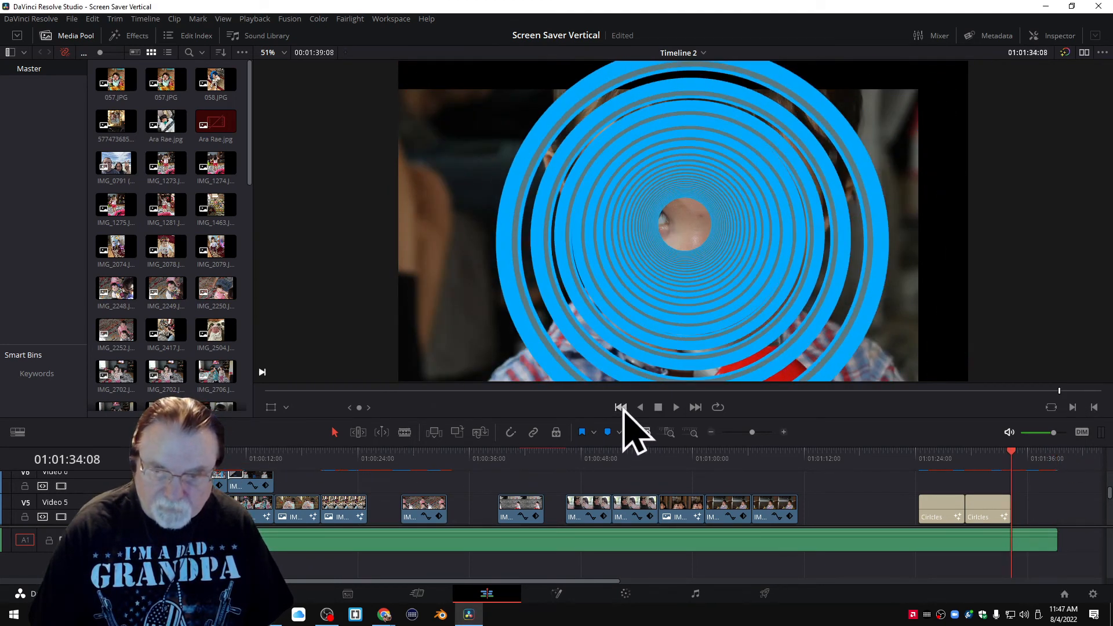
pyautogui.click(620, 407)
pyautogui.moveTo(966, 452); pyautogui.dragTo(135, 458)
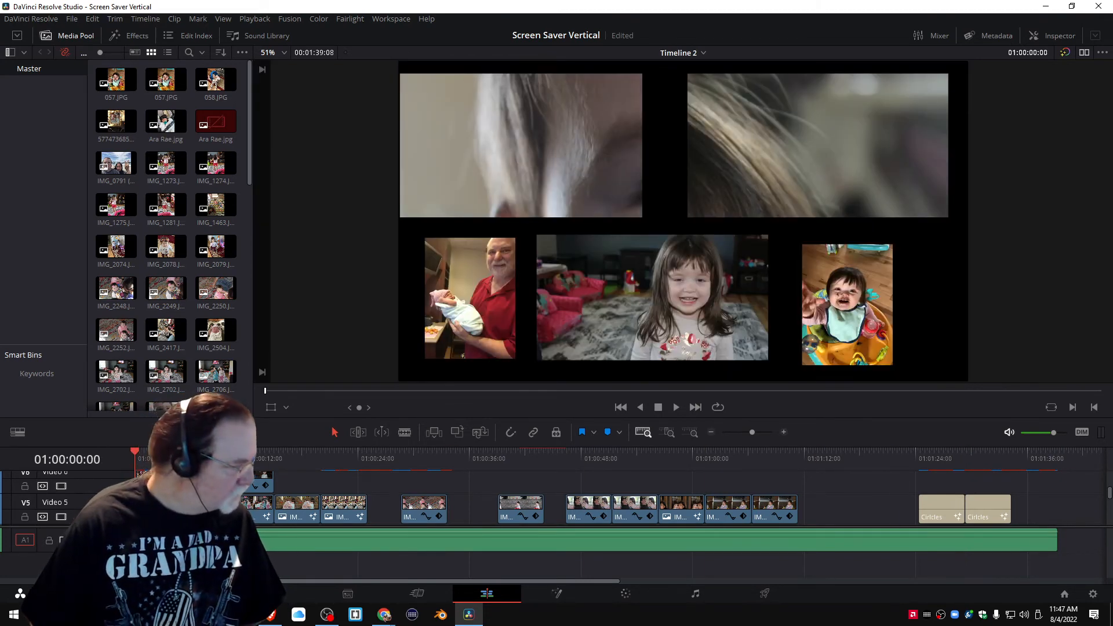
# Find the old Timeline 1 in the media pool and delete it, keeping Timeline 2
pyautogui.click(384, 615)
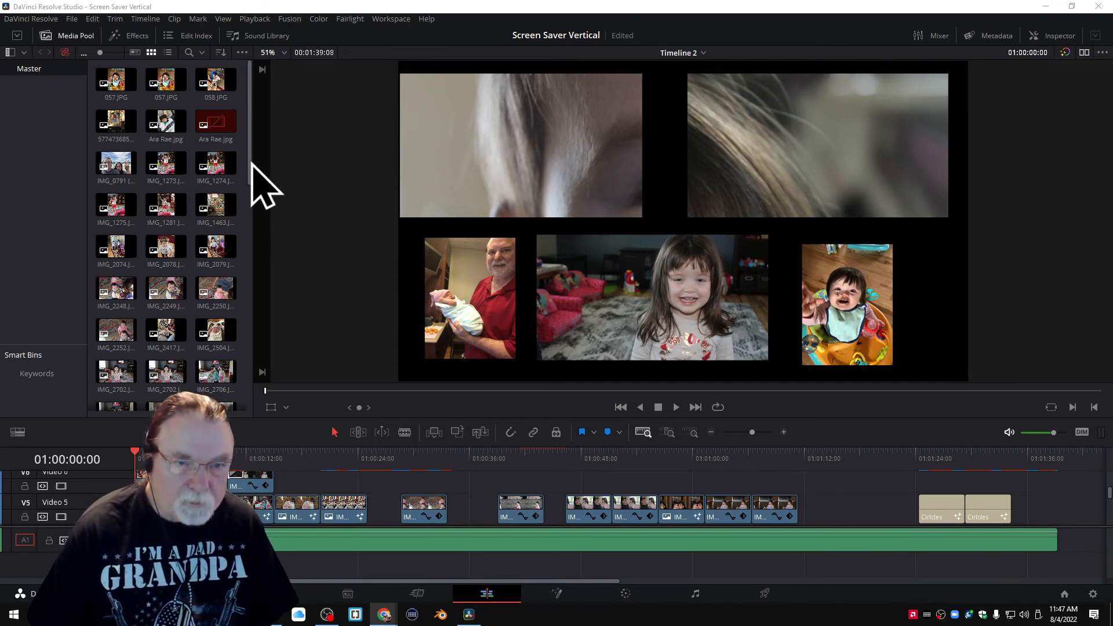
pyautogui.scroll(-5, 244, 281)
pyautogui.scroll(-5, 241, 325)
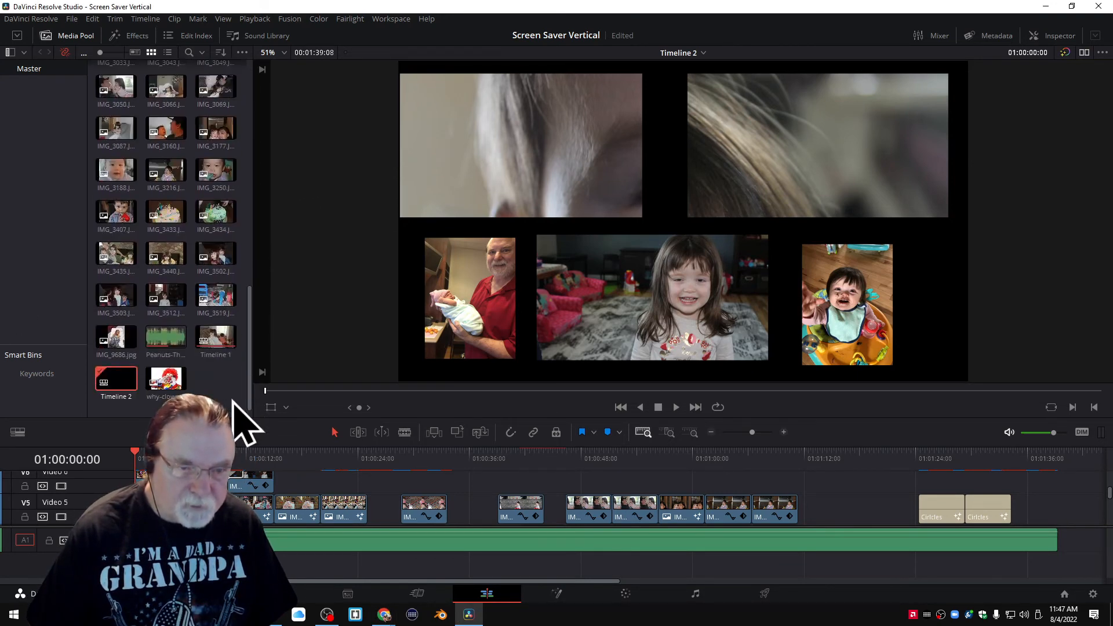
pyautogui.moveTo(233, 402); pyautogui.dragTo(264, 73)
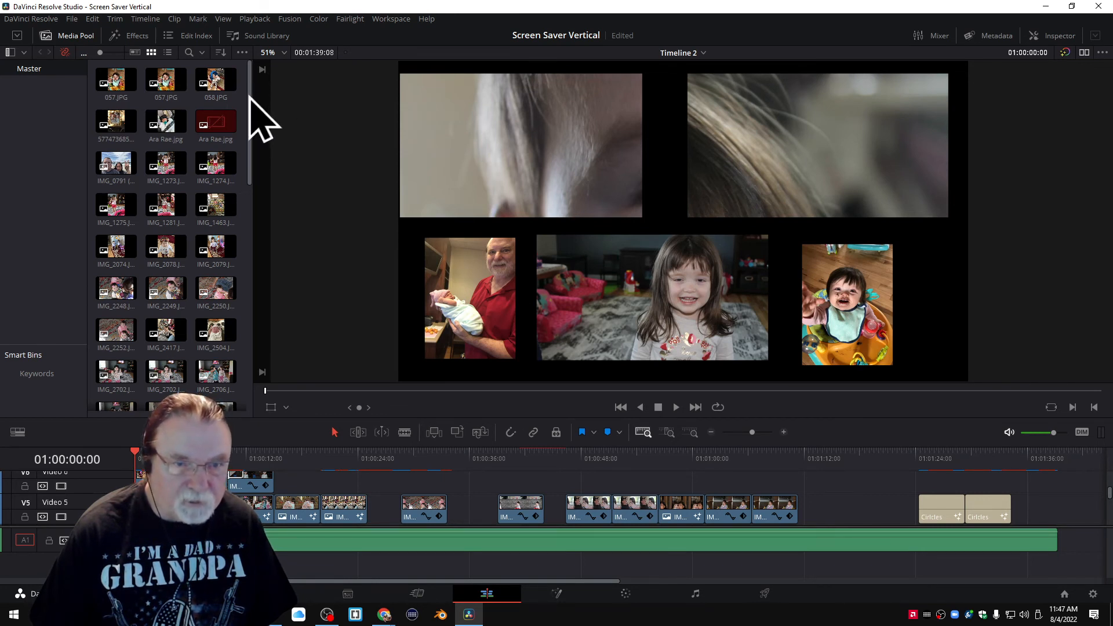
pyautogui.moveTo(251, 99); pyautogui.dragTo(241, 327)
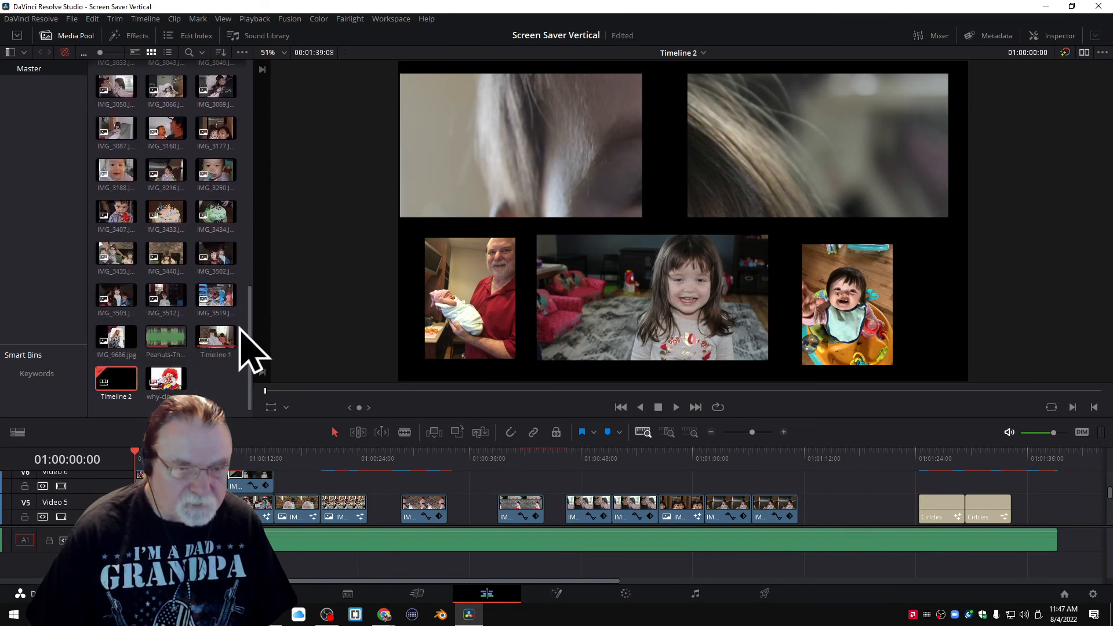
pyautogui.click(107, 386)
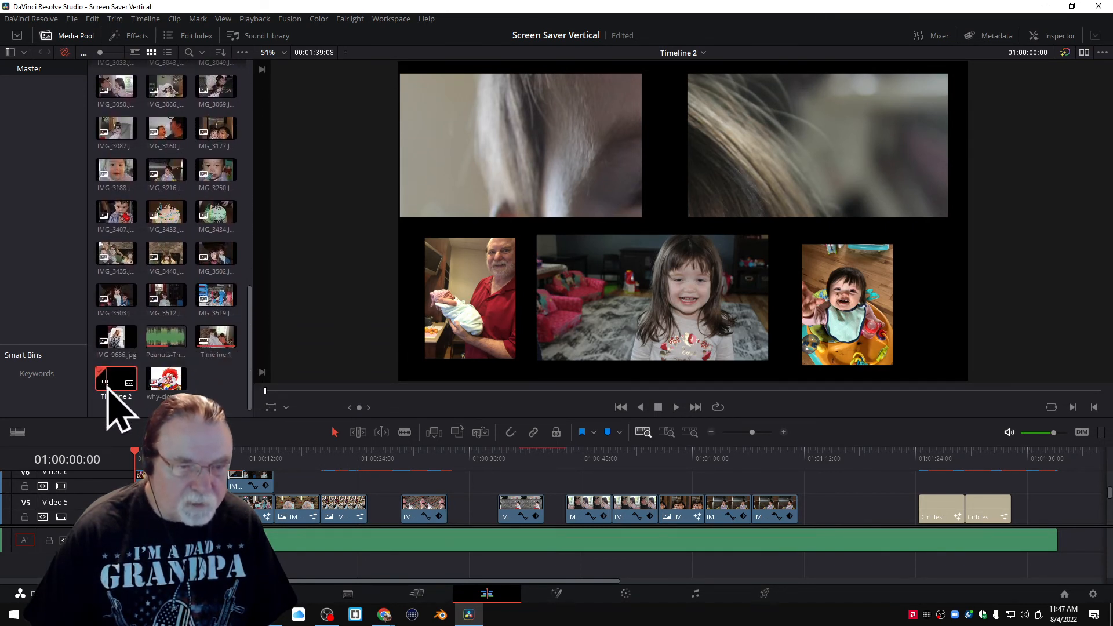
pyautogui.rightClick(212, 346)
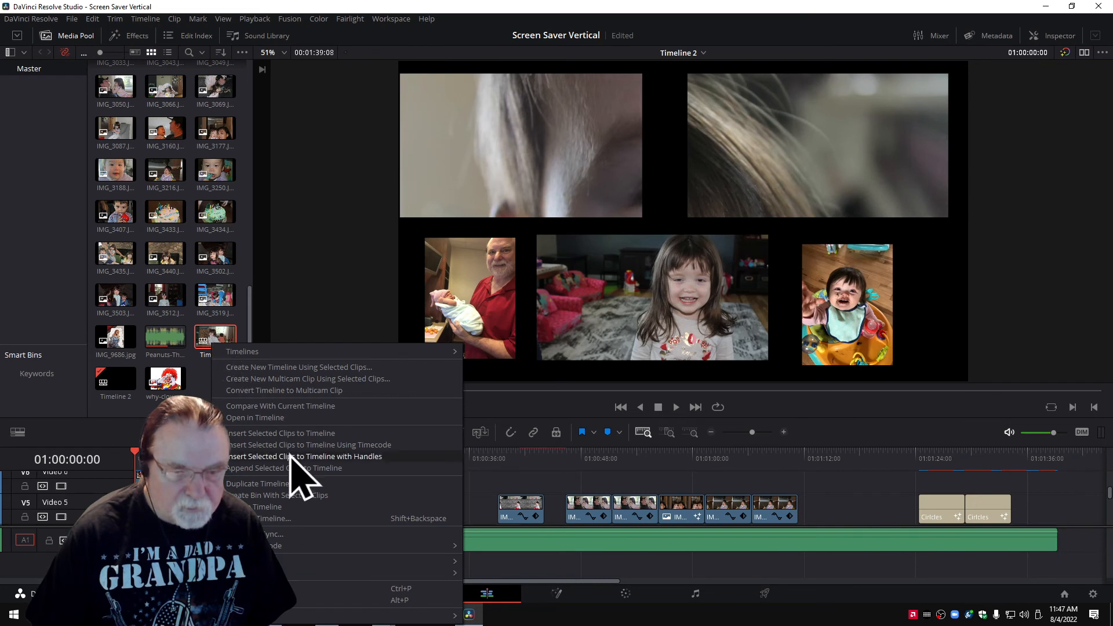
pyautogui.click(278, 519)
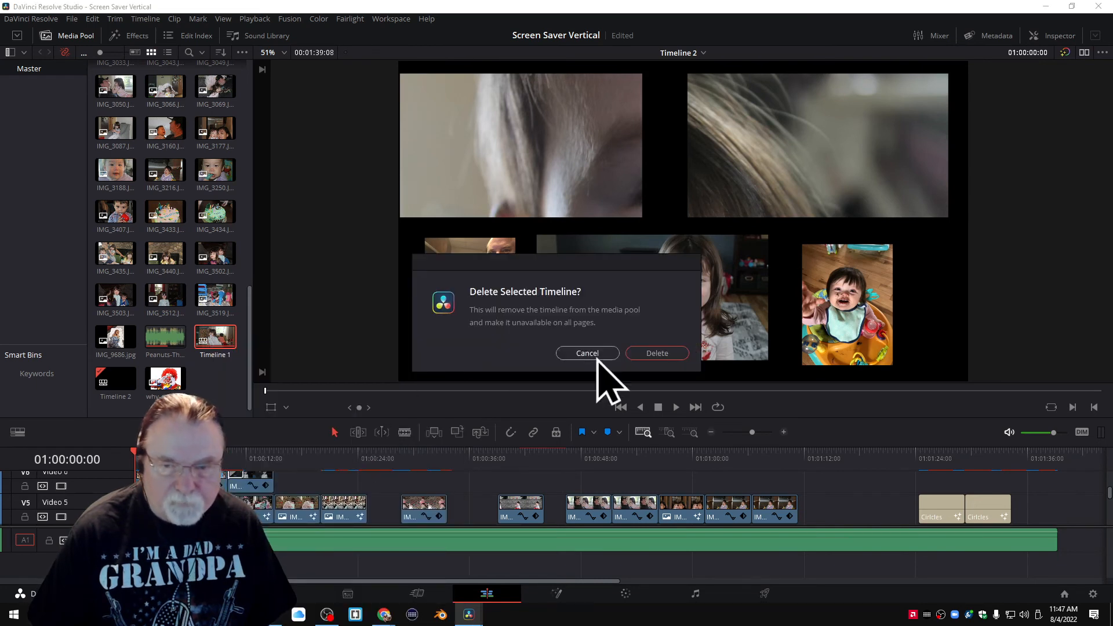
pyautogui.click(652, 355)
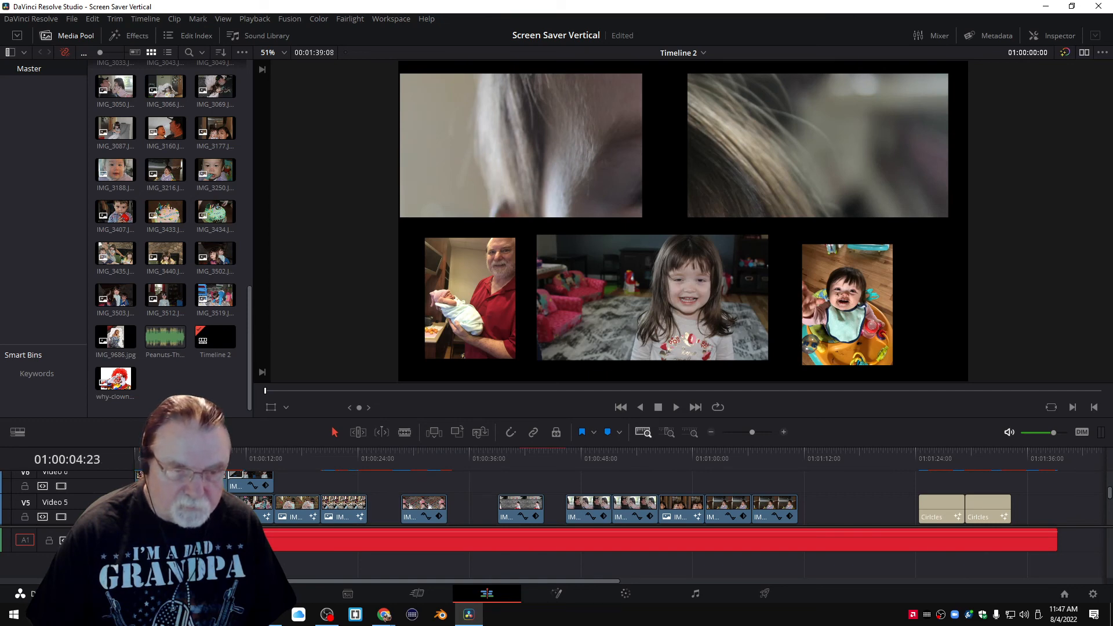
# Place the Peanuts audio file from the media pool over the offline audio at the start of A1 and play it
pyautogui.moveTo(252, 464); pyautogui.dragTo(134, 458)
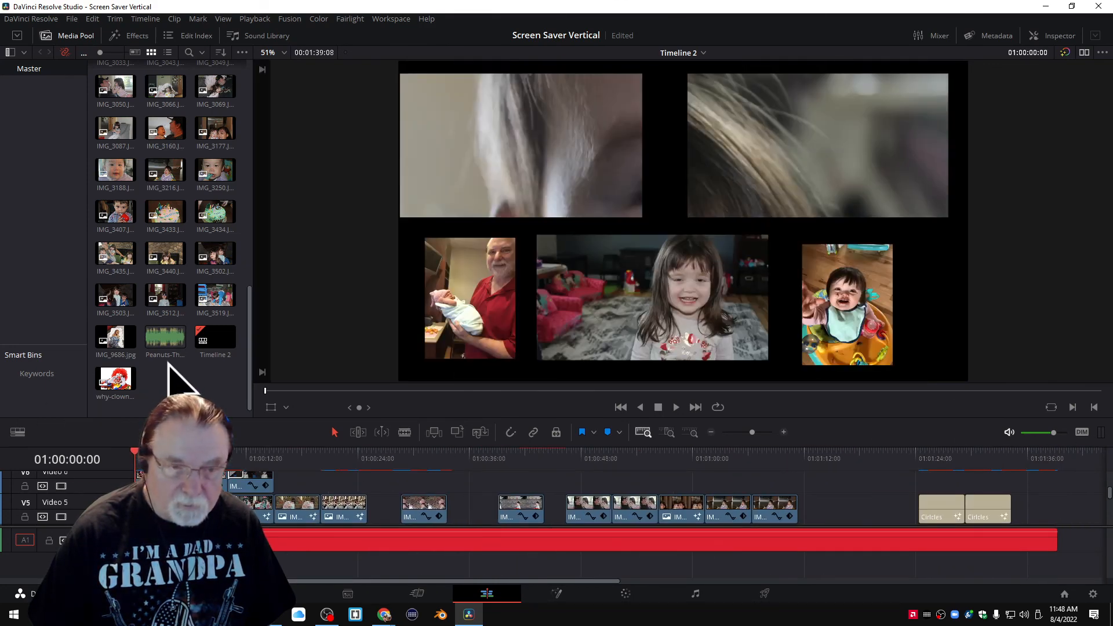
pyautogui.click(166, 342)
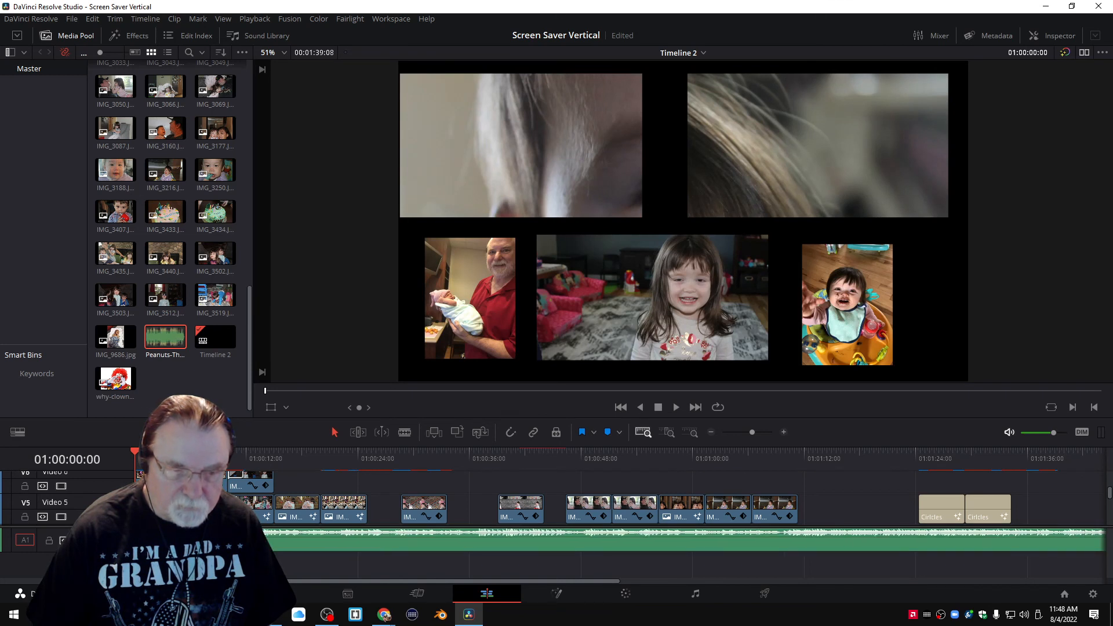
pyautogui.moveTo(167, 342); pyautogui.dragTo(144, 539)
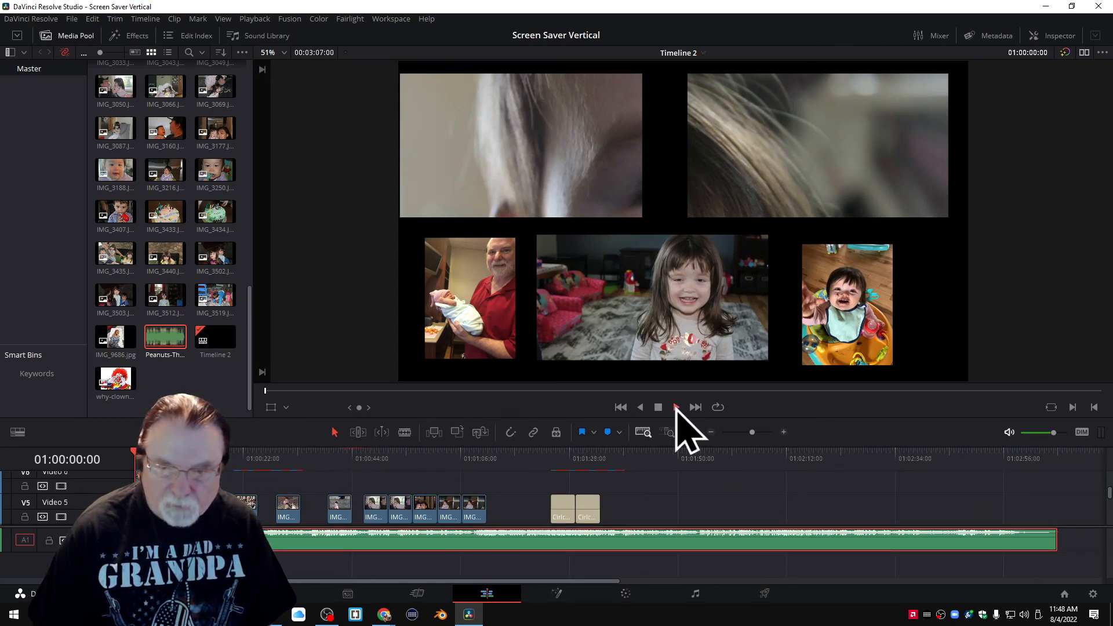
pyautogui.click(677, 407)
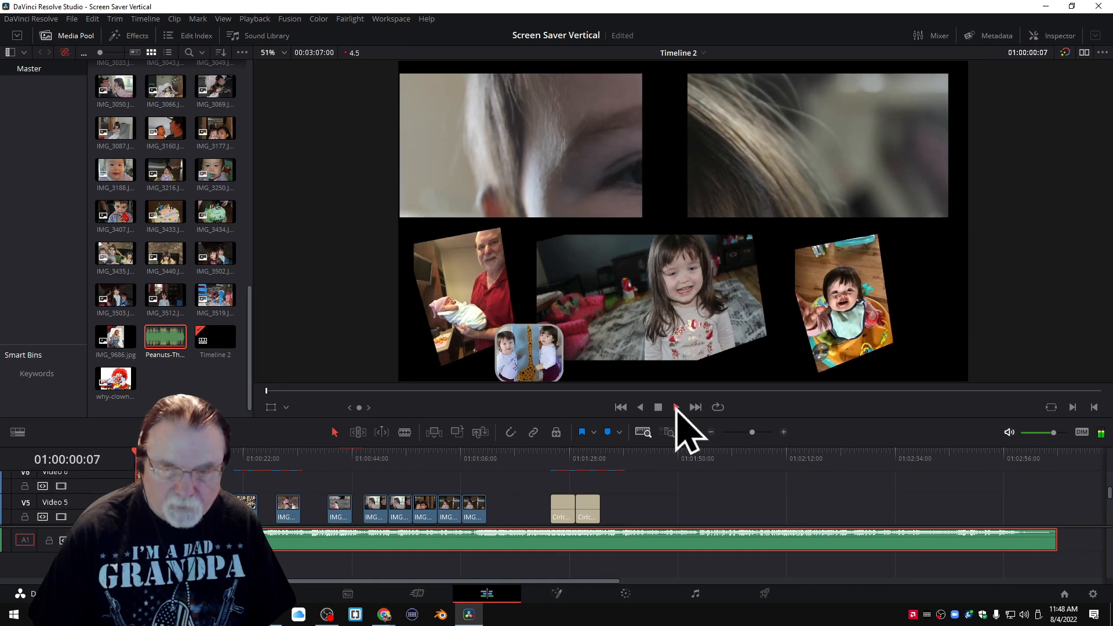